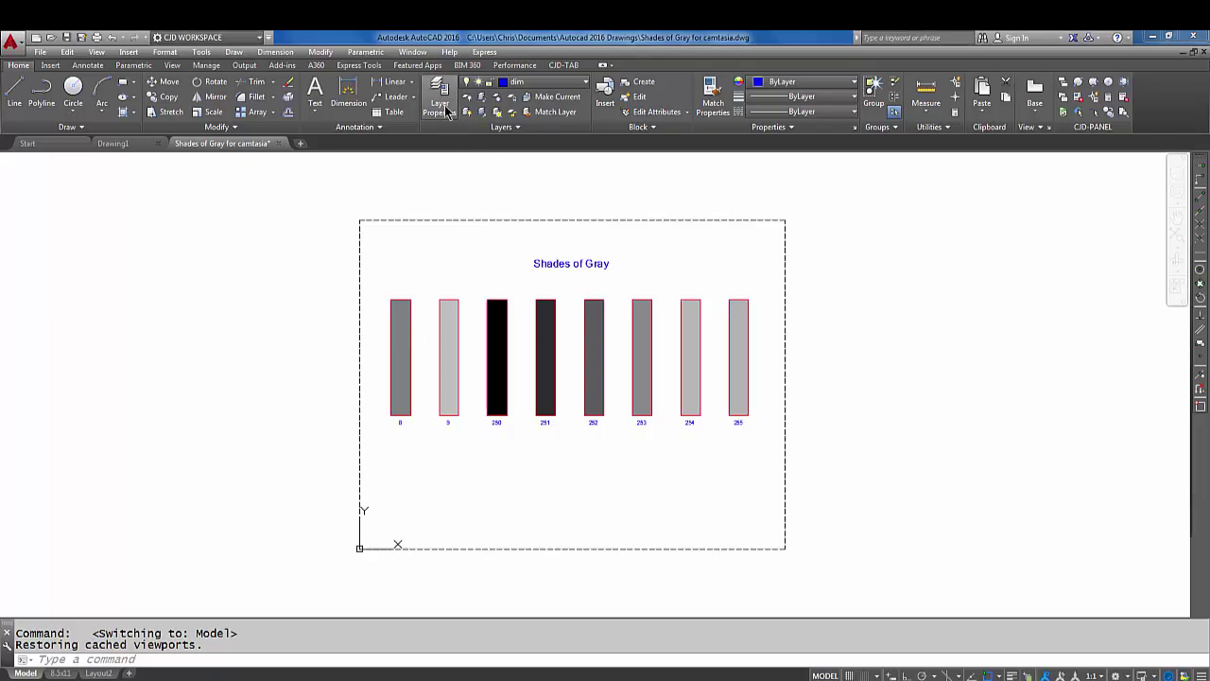
left_click(443, 104)
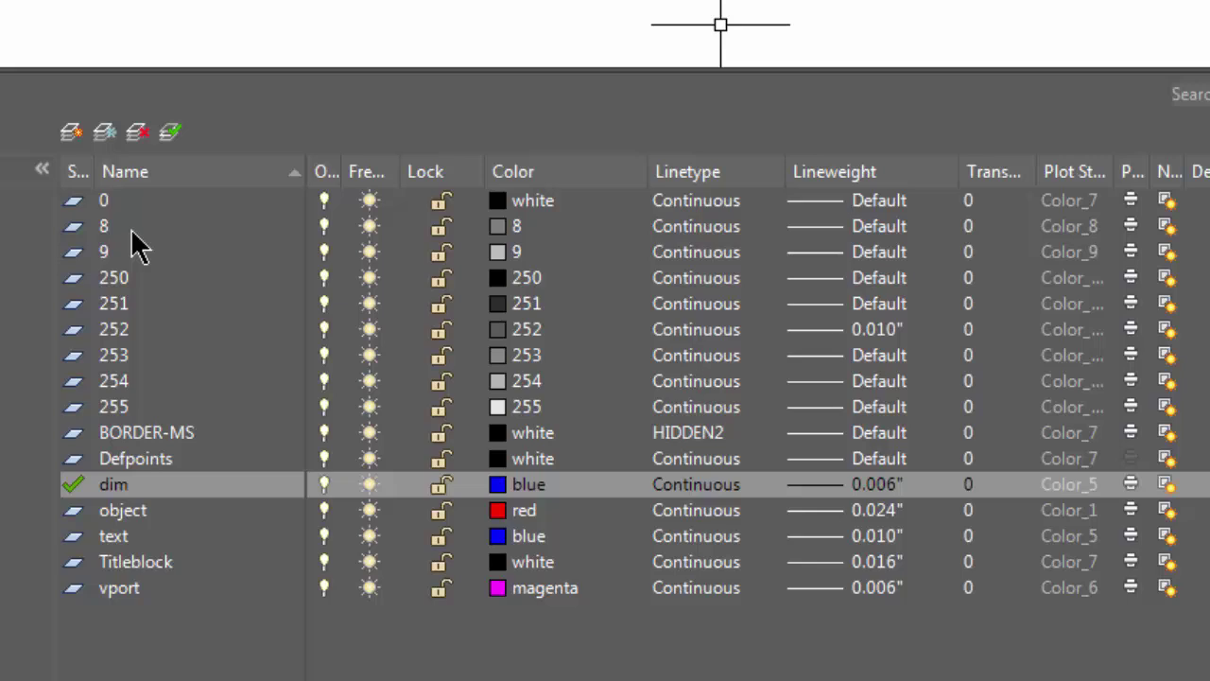
double_click(132, 231)
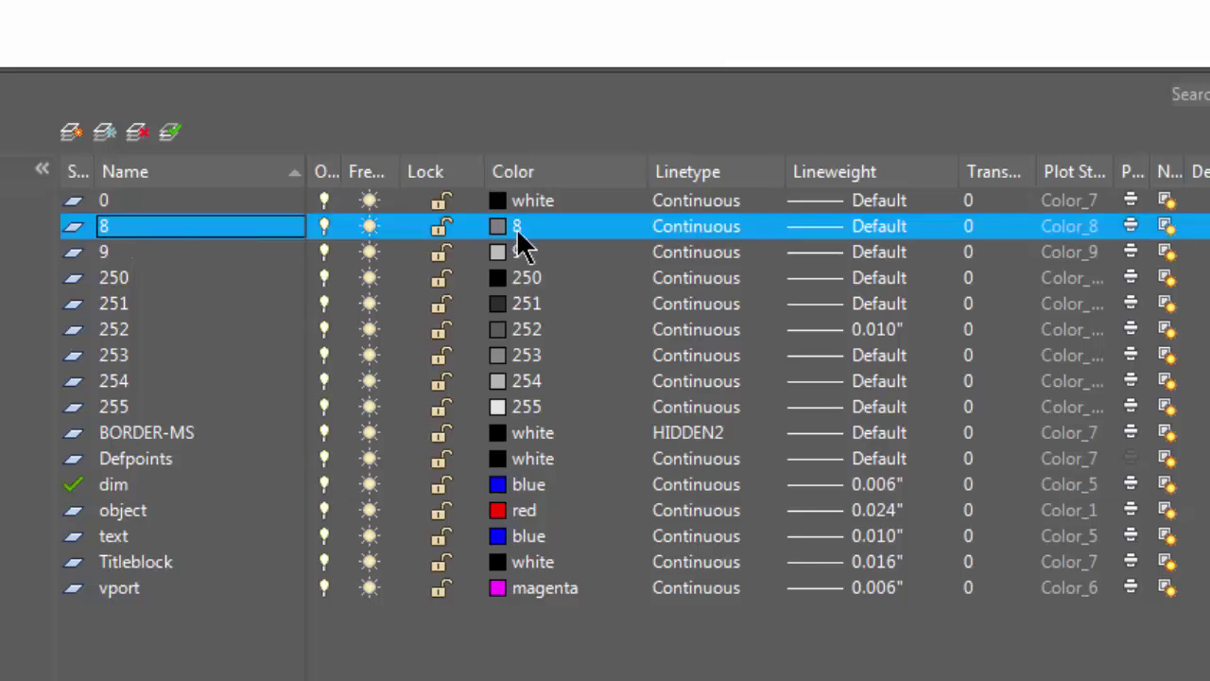
double_click(185, 253)
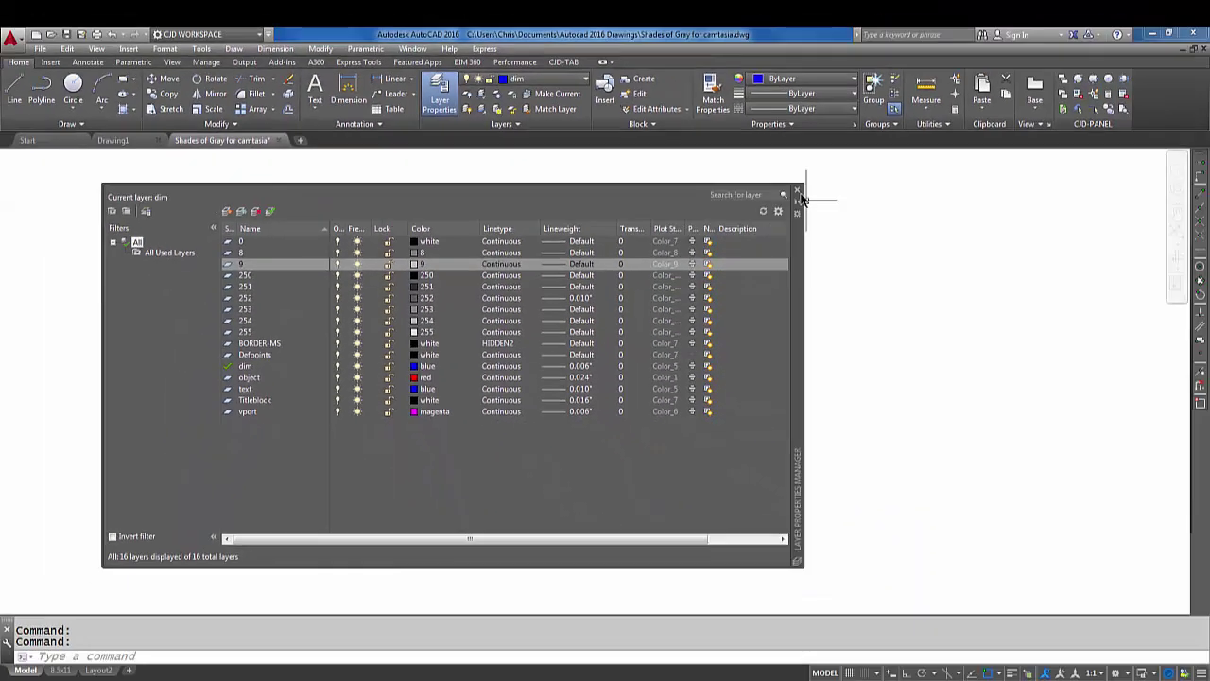
left_click(1026, 147)
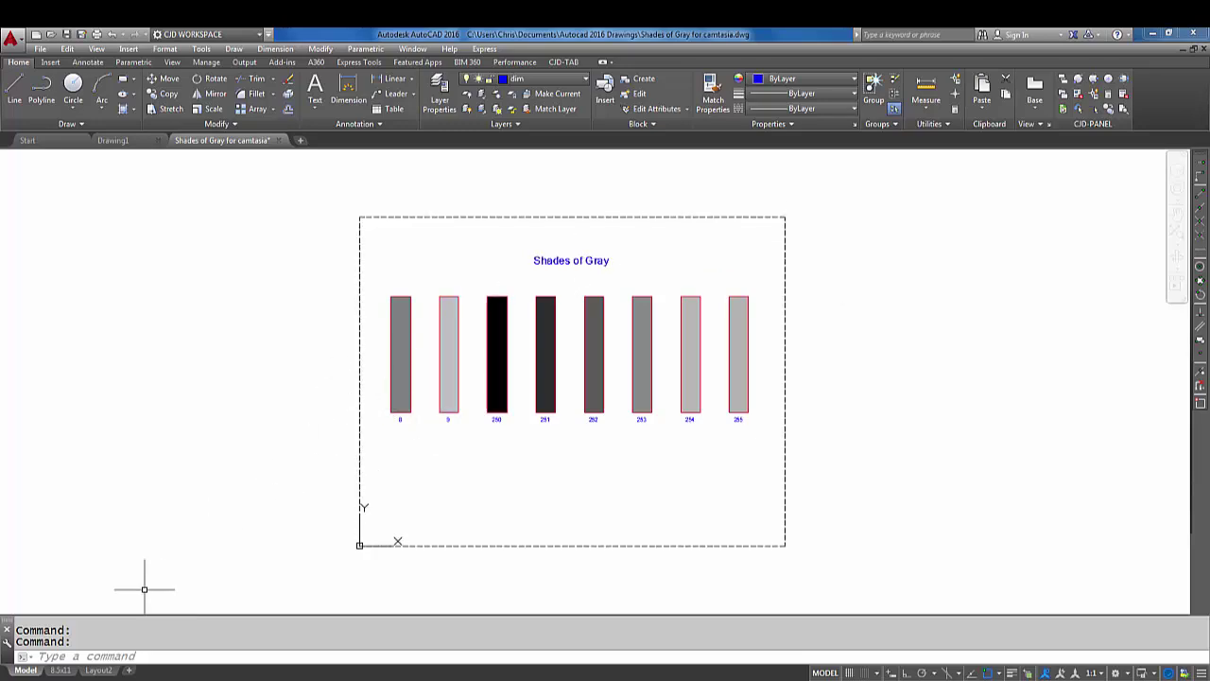
Step: Switch to the 8.5x11 layout and start plotting it
left_click(62, 670)
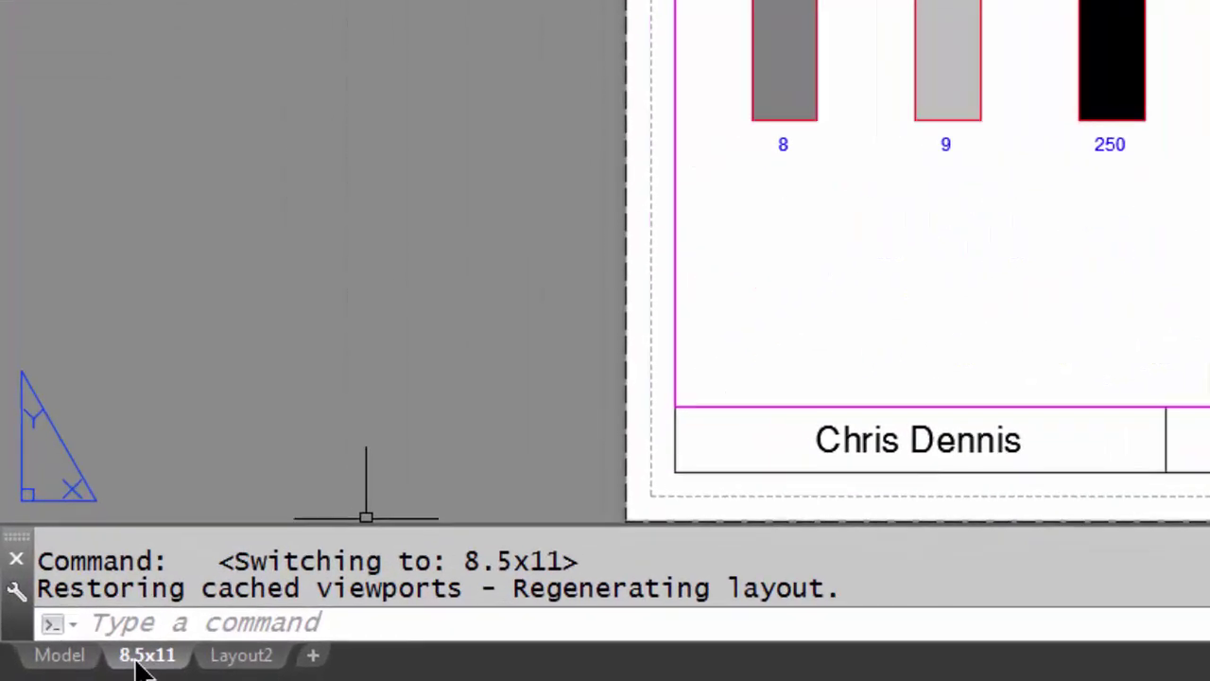
right_click(63, 669)
left_click(227, 467)
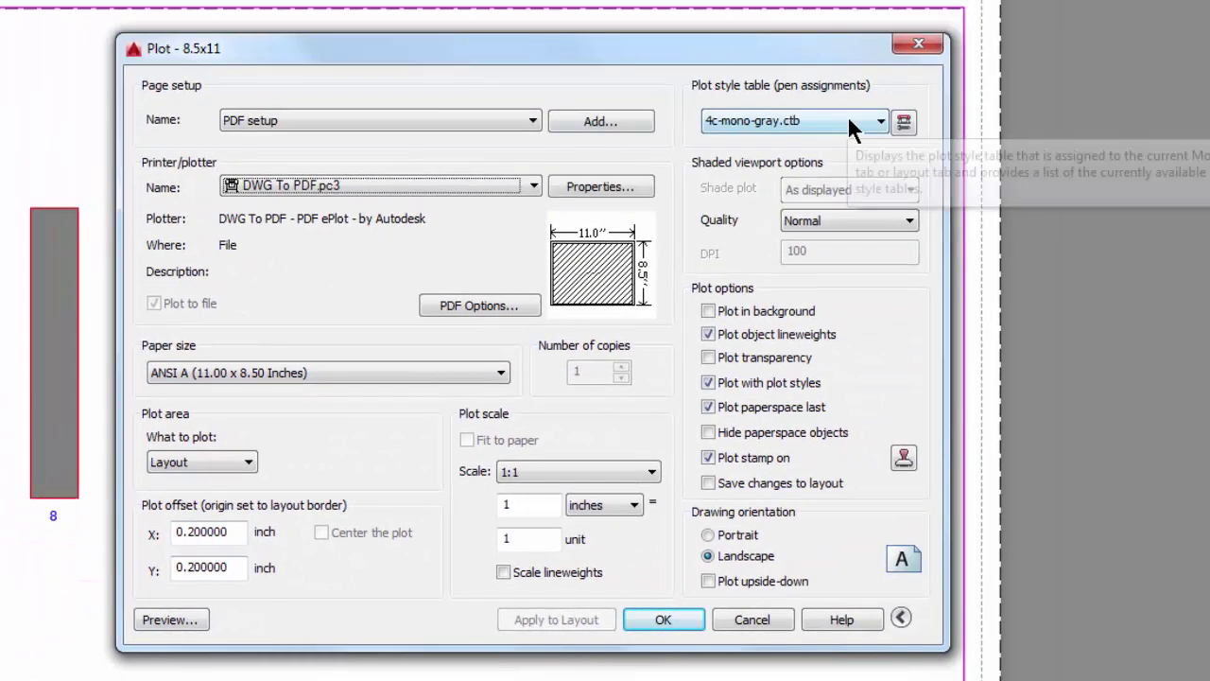
Step: Set the plot style table to monochrome.ctb and preview the plot
left_click(870, 120)
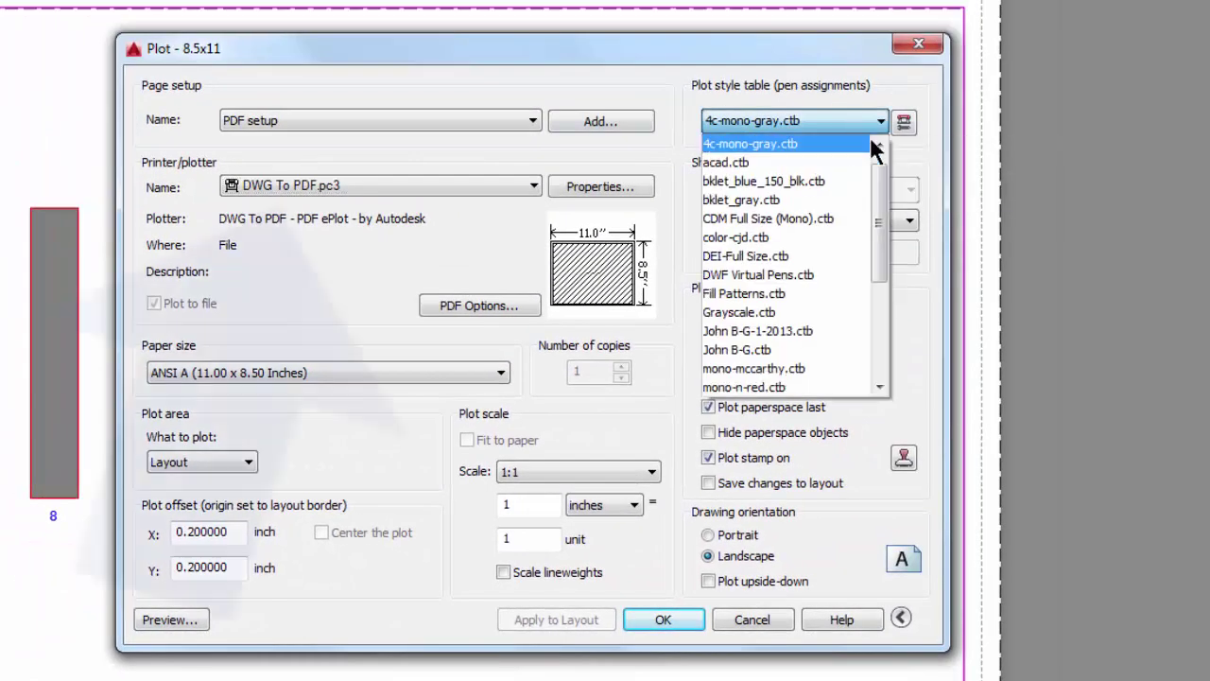
left_click_drag(879, 193, 879, 293)
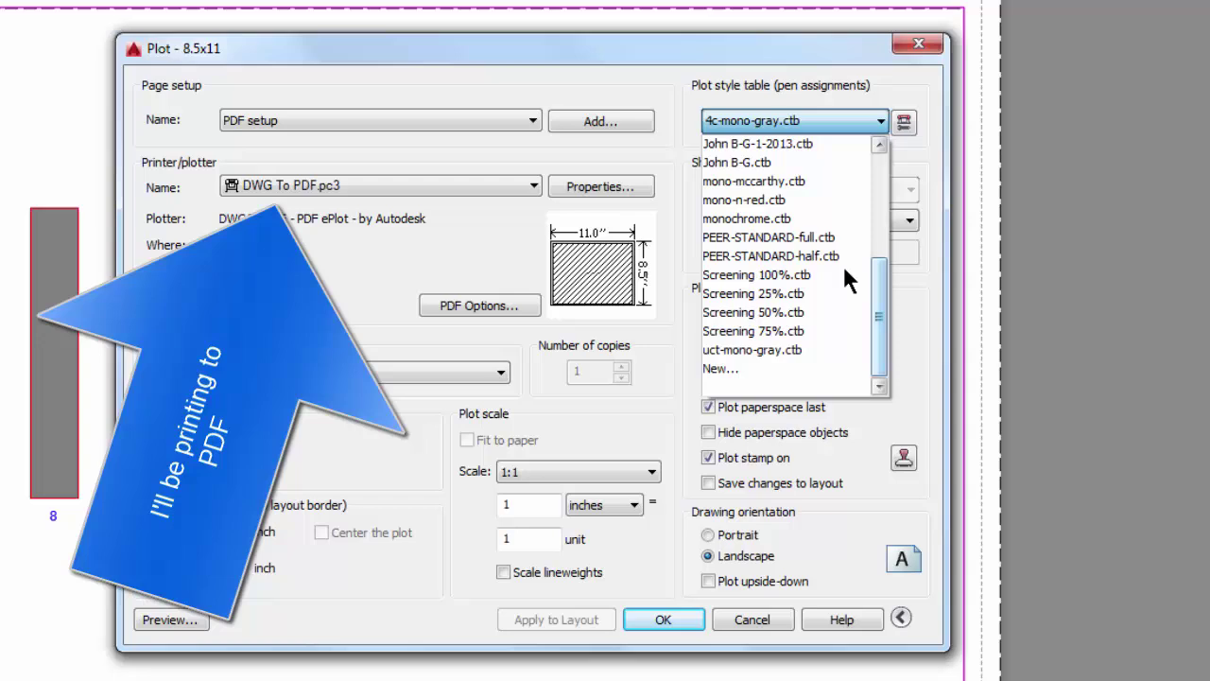
left_click(762, 221)
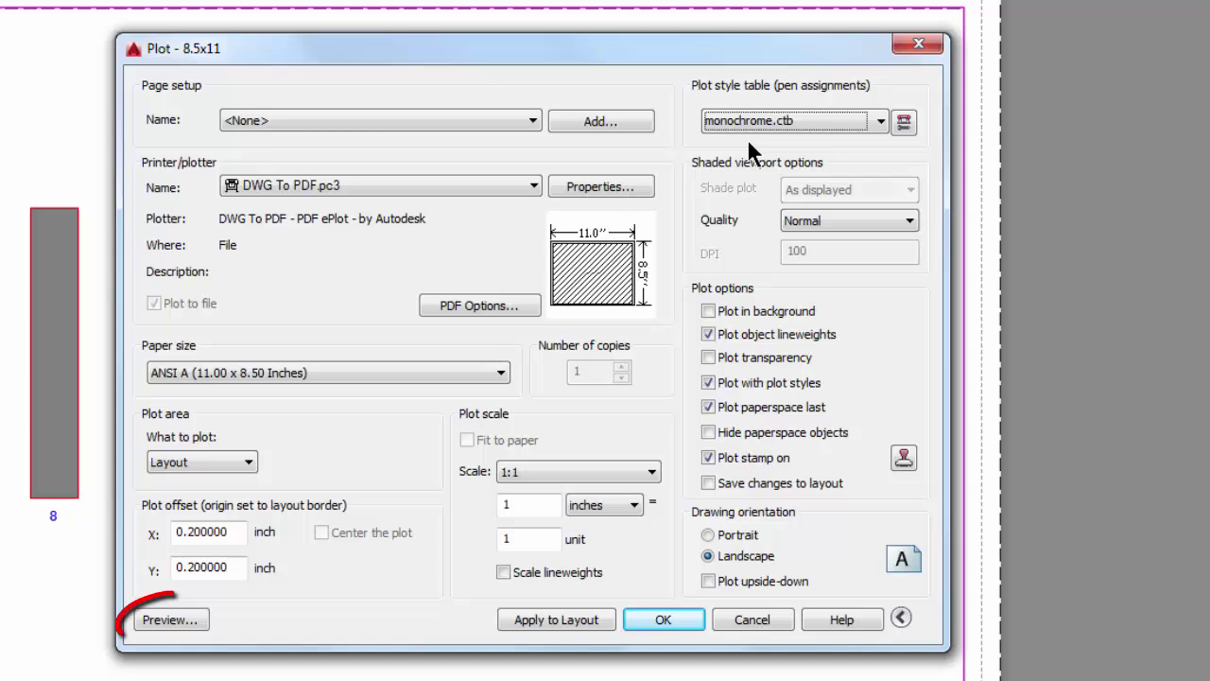
left_click(182, 627)
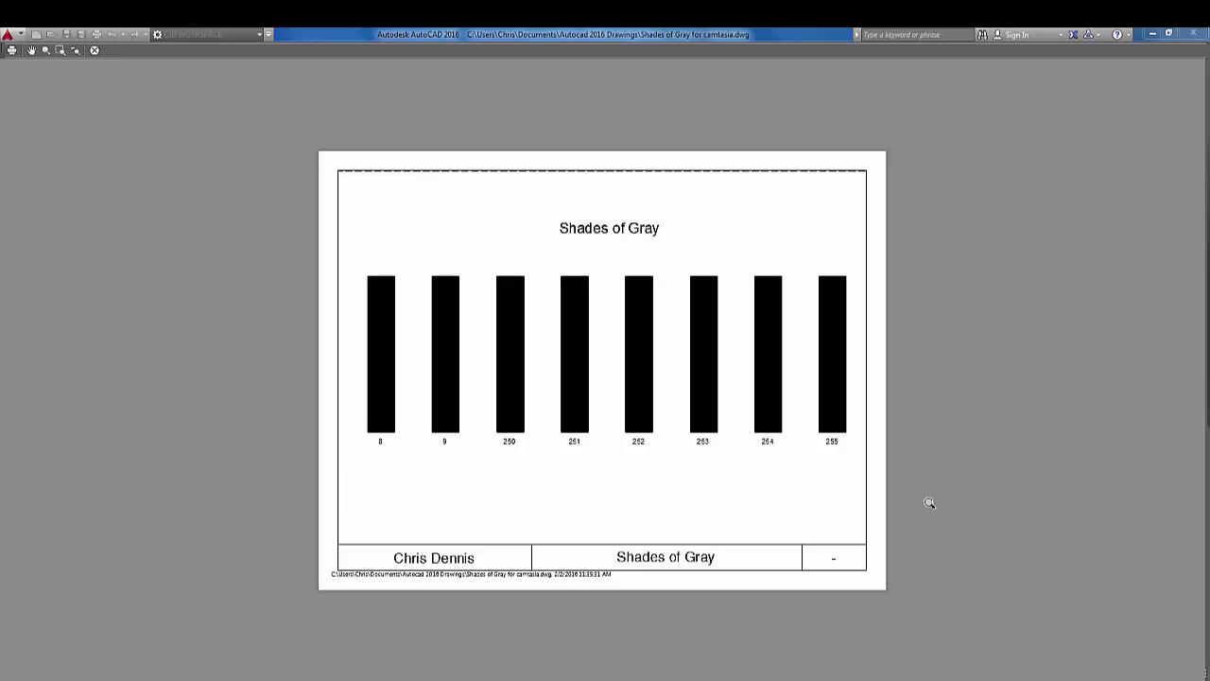
Step: Switch the plot style table to 4c-mono-gray.ctb and preview the gray-shaded bars
key("Escape")
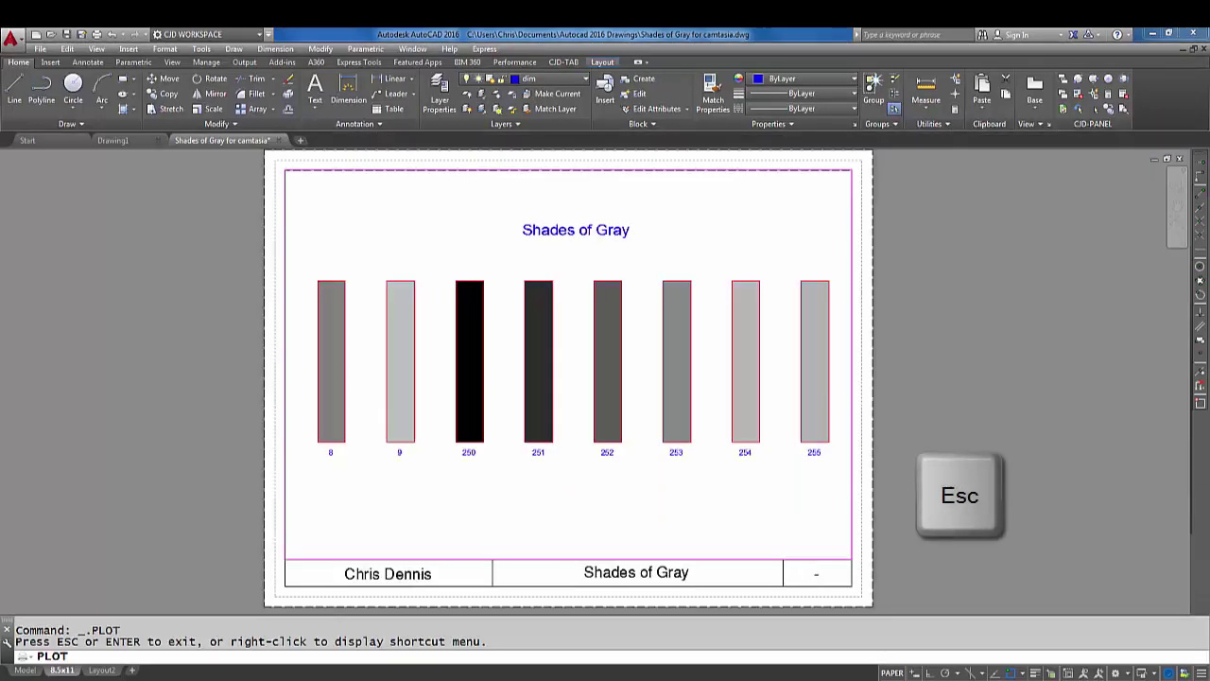
left_click(804, 228)
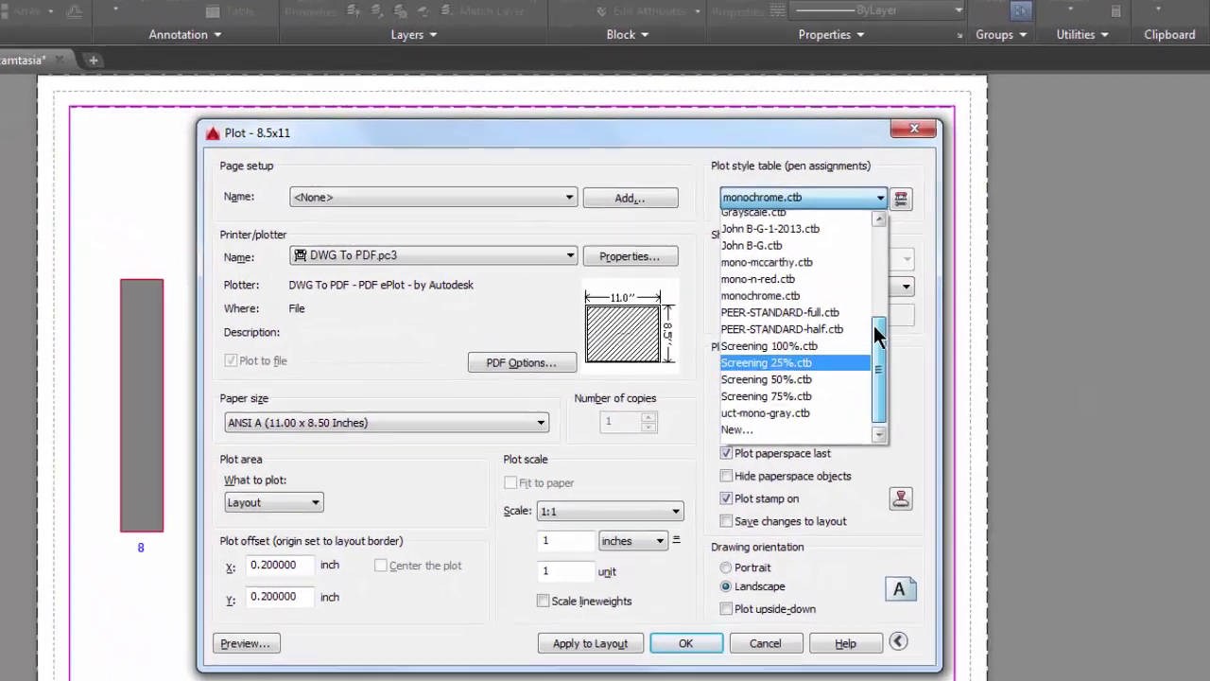
left_click_drag(830, 341, 832, 262)
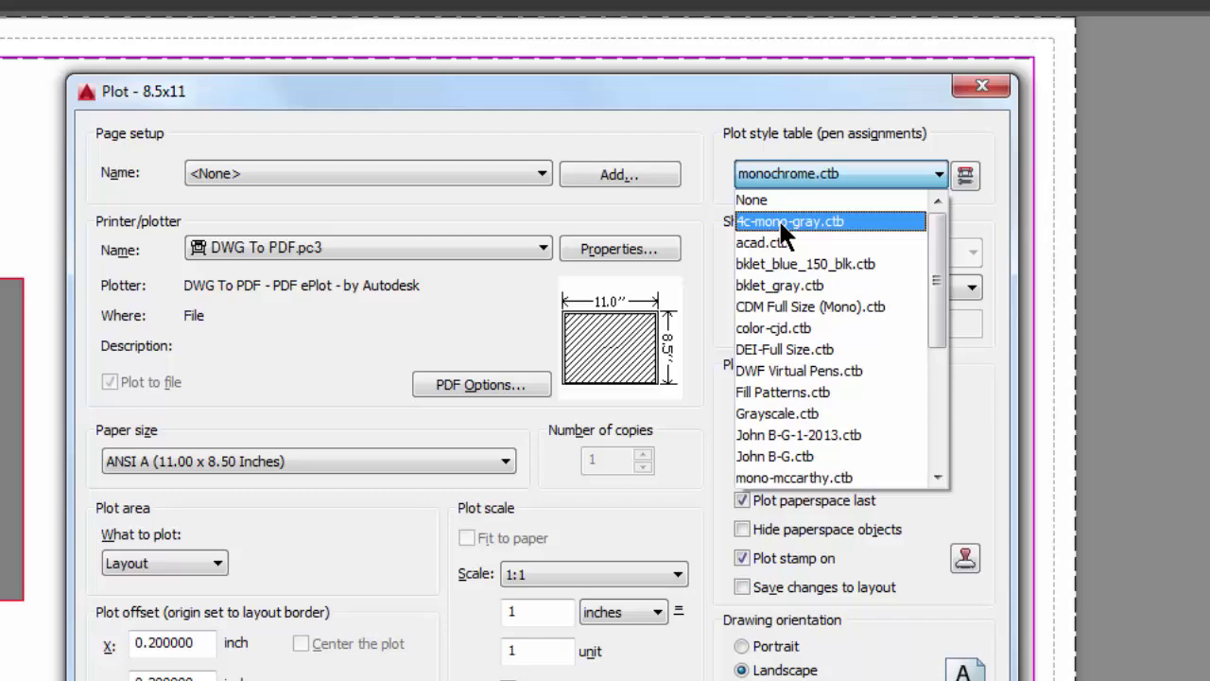
left_click(778, 220)
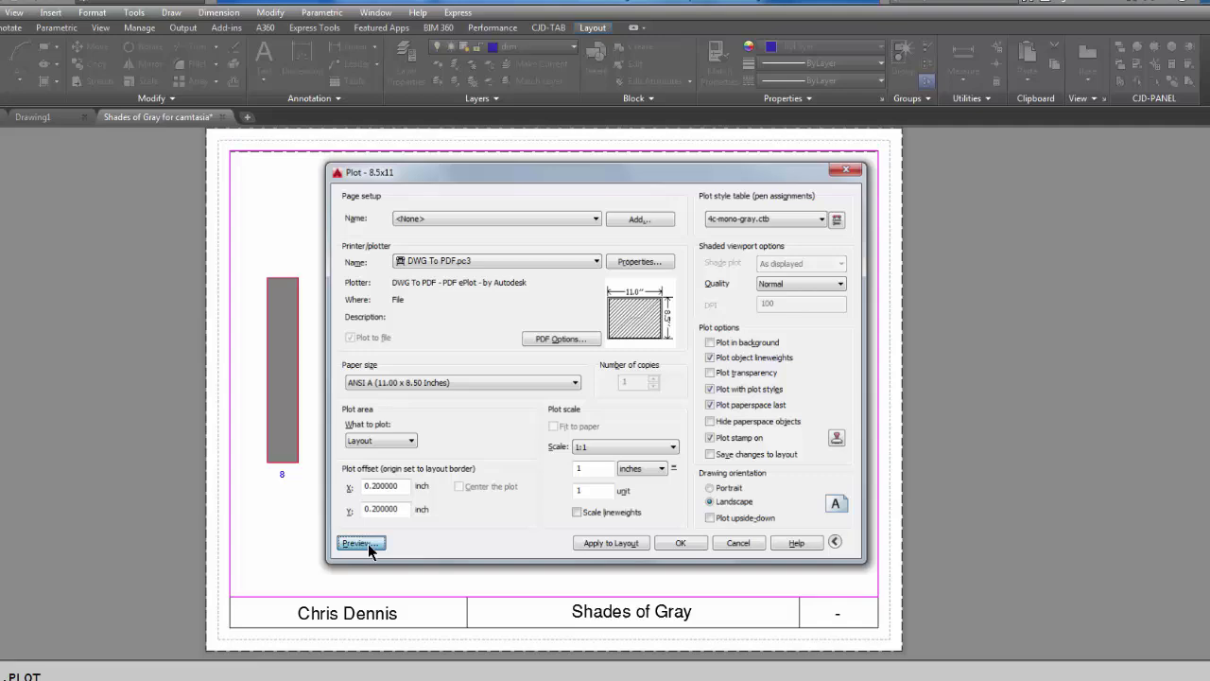
left_click(367, 548)
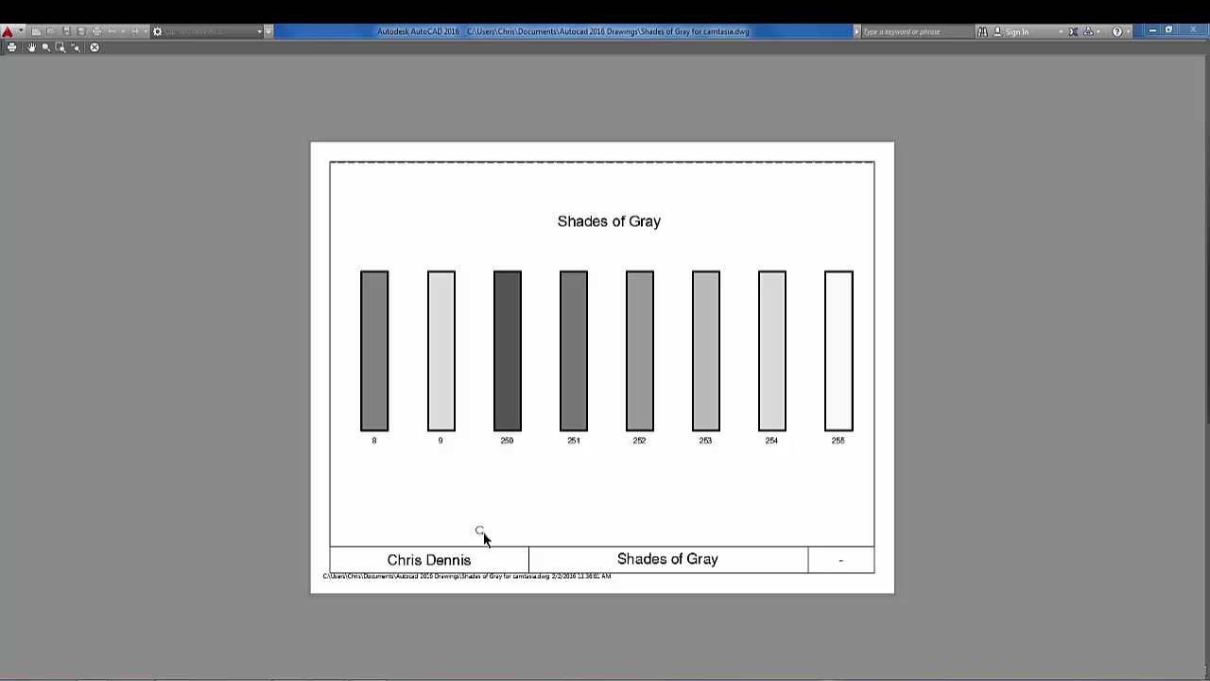
key("Escape")
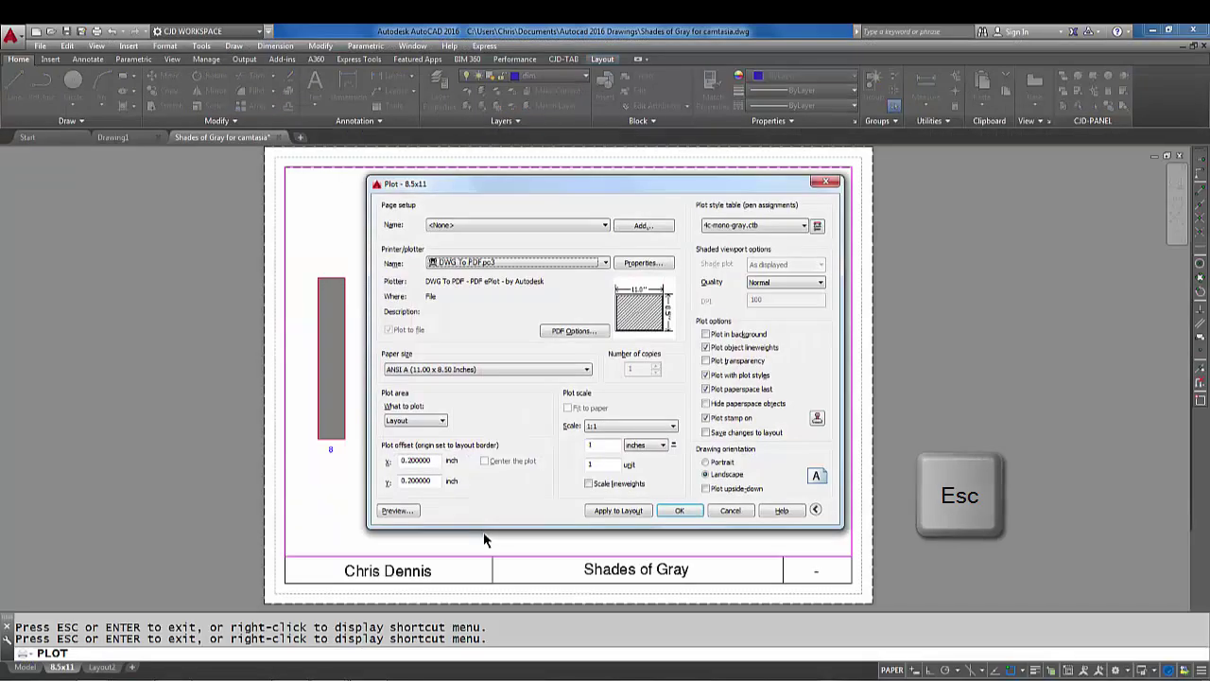
Step: Cancel, reopen Plot for the 8.5x11 layout, and select monochrome.ctb again
left_click(731, 510)
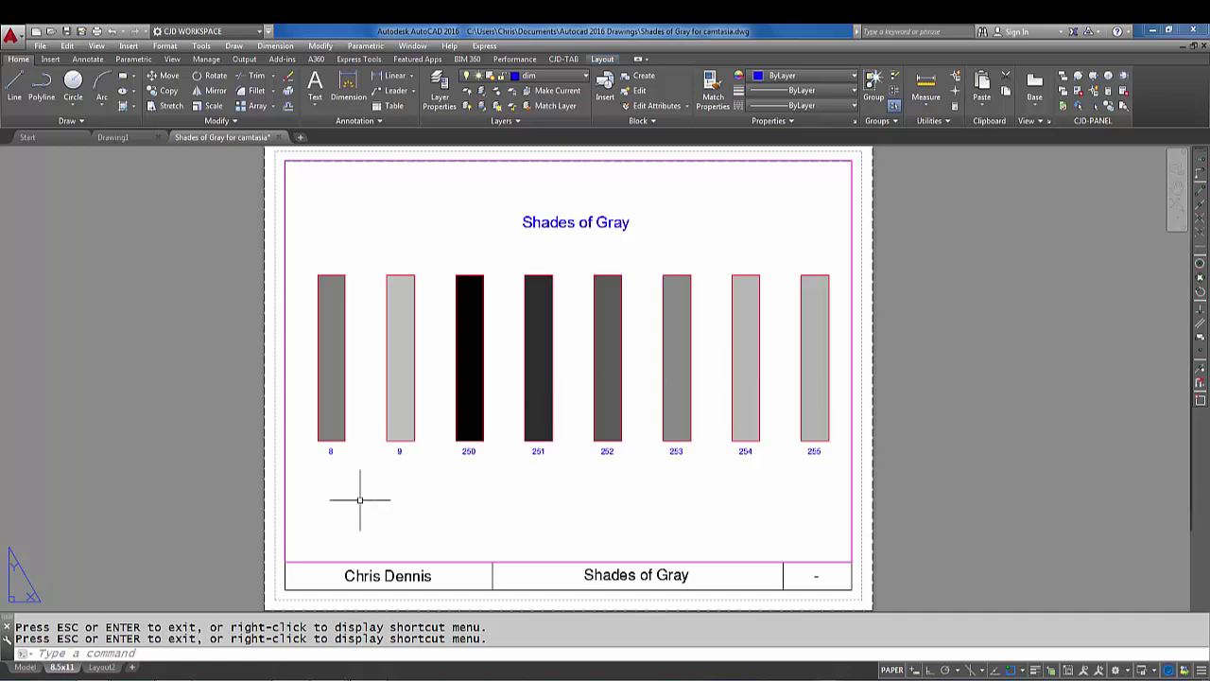
right_click(61, 667)
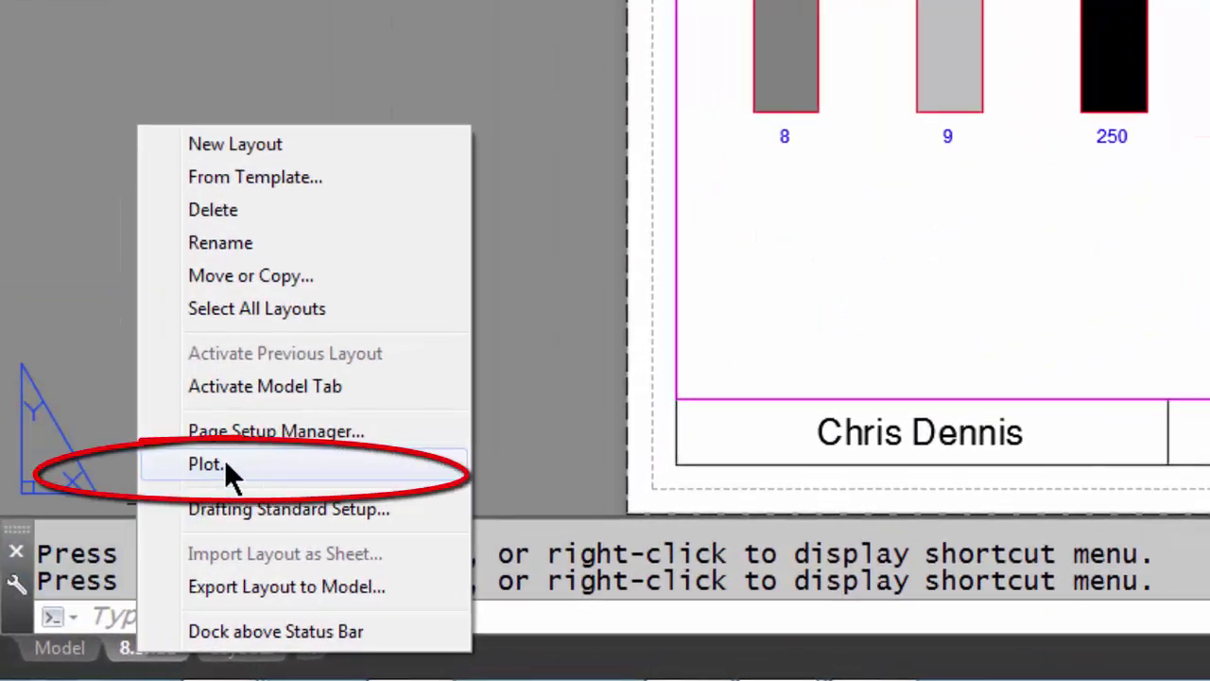
left_click(224, 458)
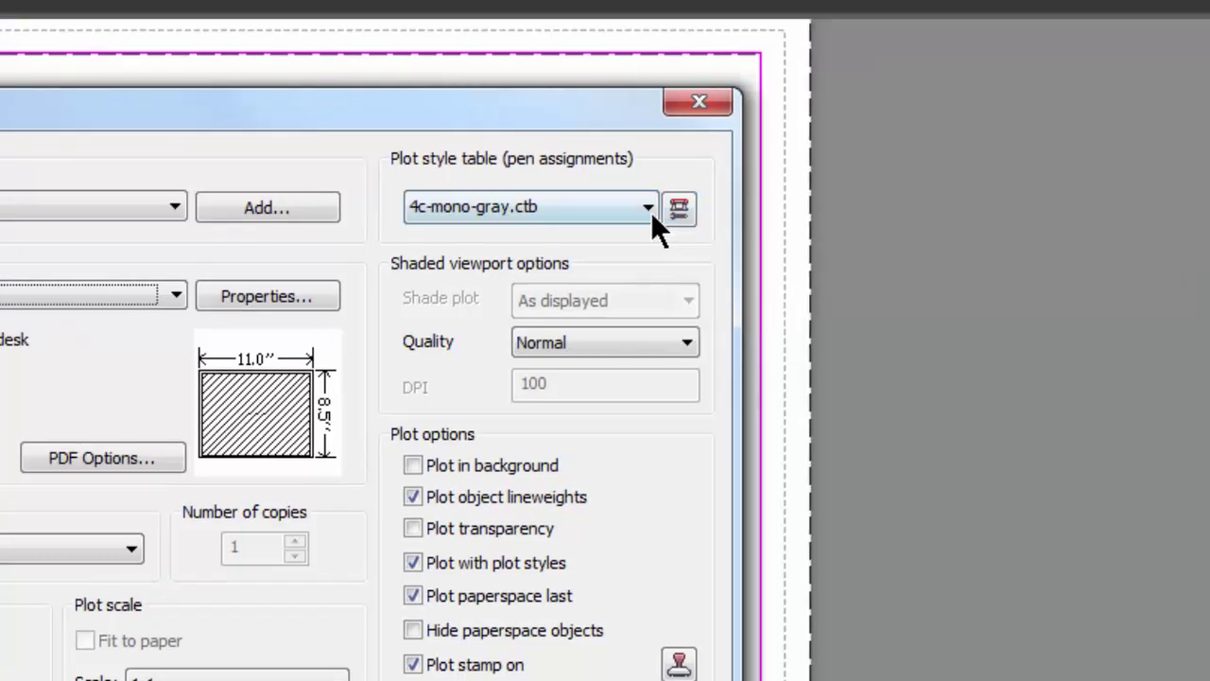
left_click(650, 212)
scroll(505, 560, "down", 3)
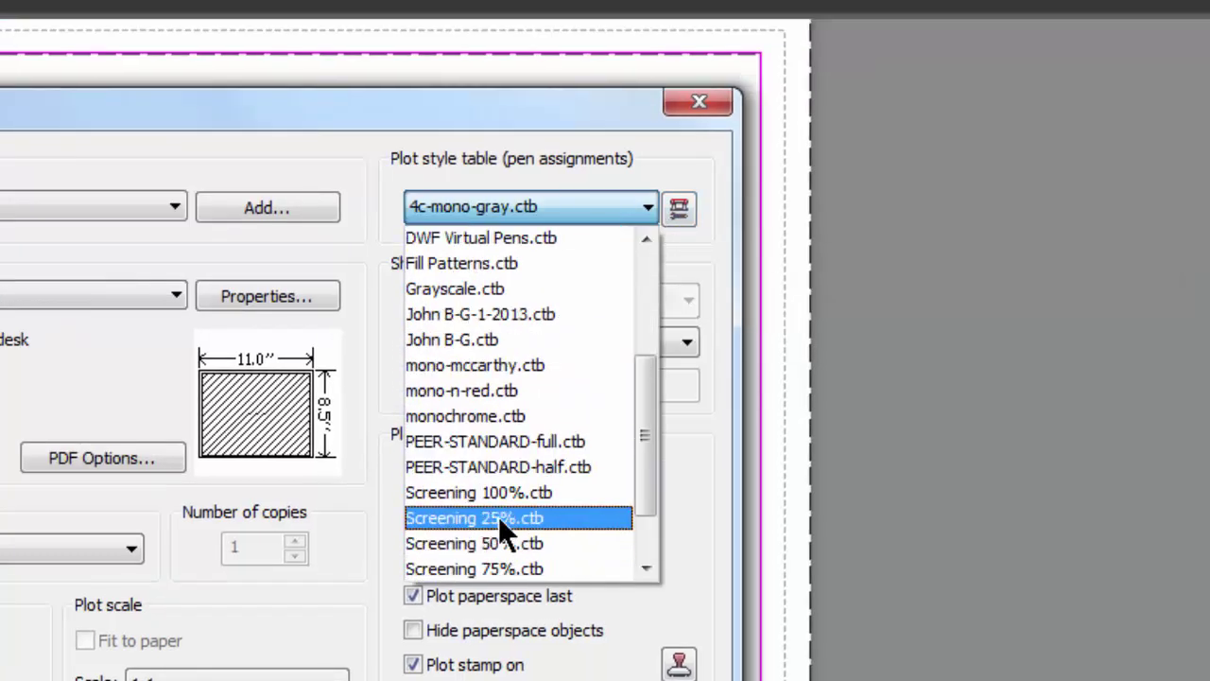
left_click(481, 415)
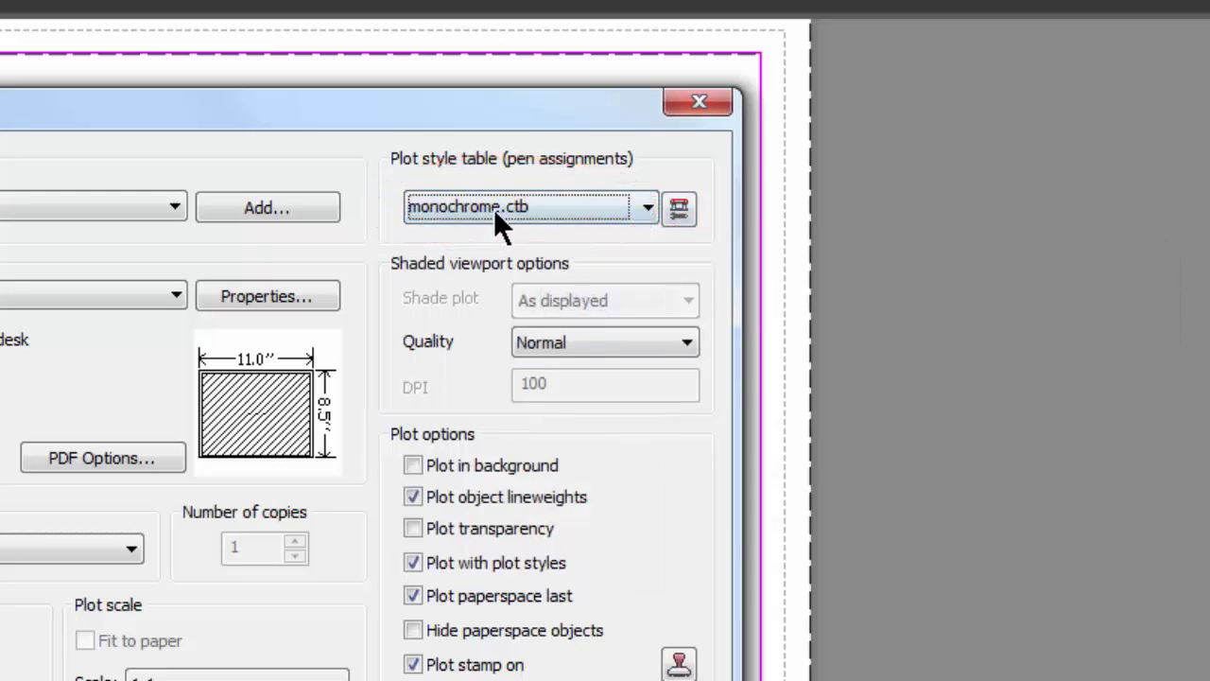
Step: Edit monochrome.ctb and save a copy named mono-gray-file.ctb
left_click(676, 210)
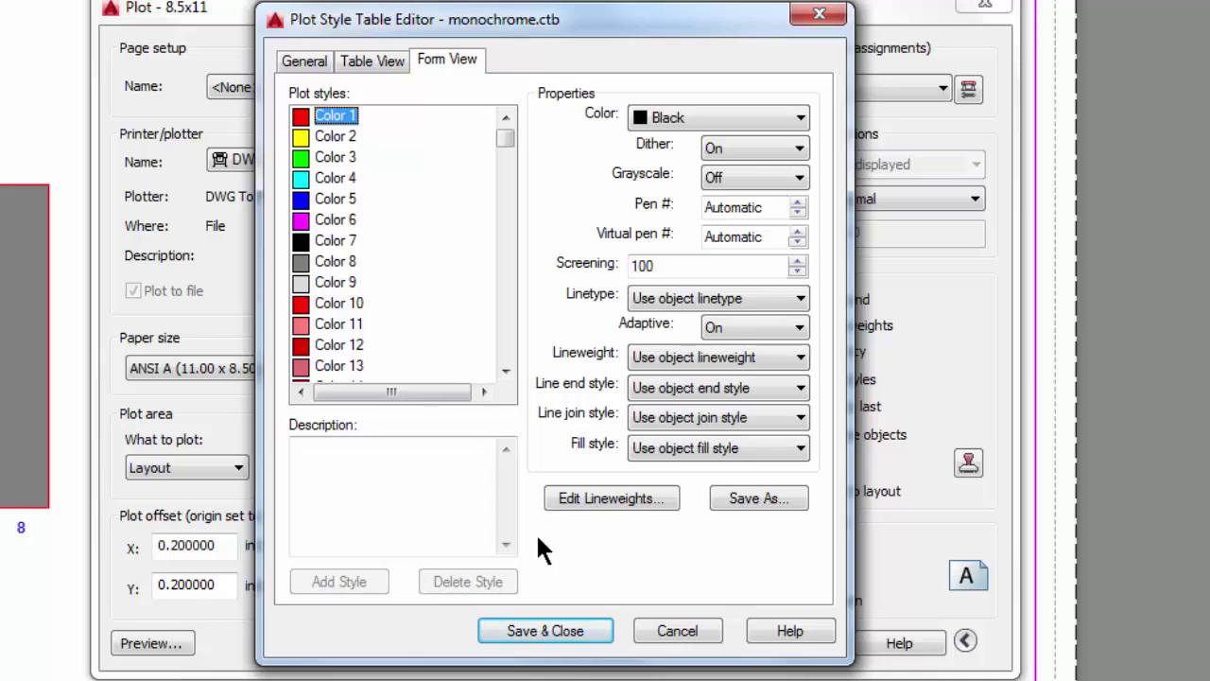
left_click(743, 498)
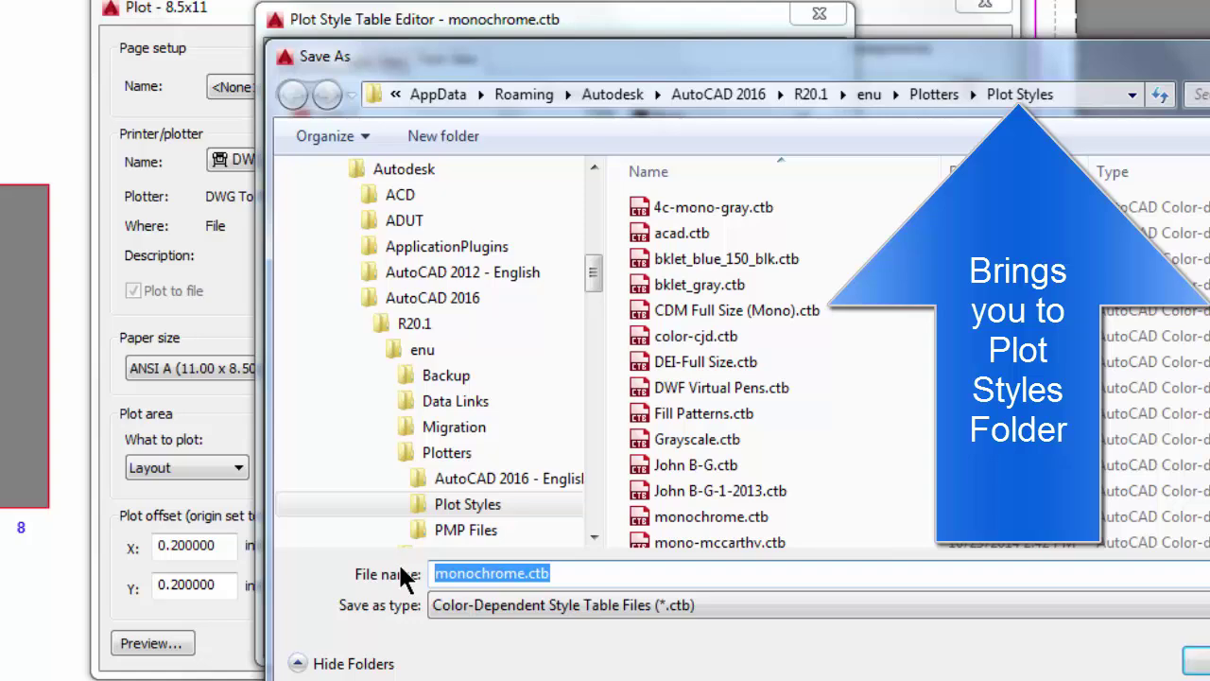
type("mon")
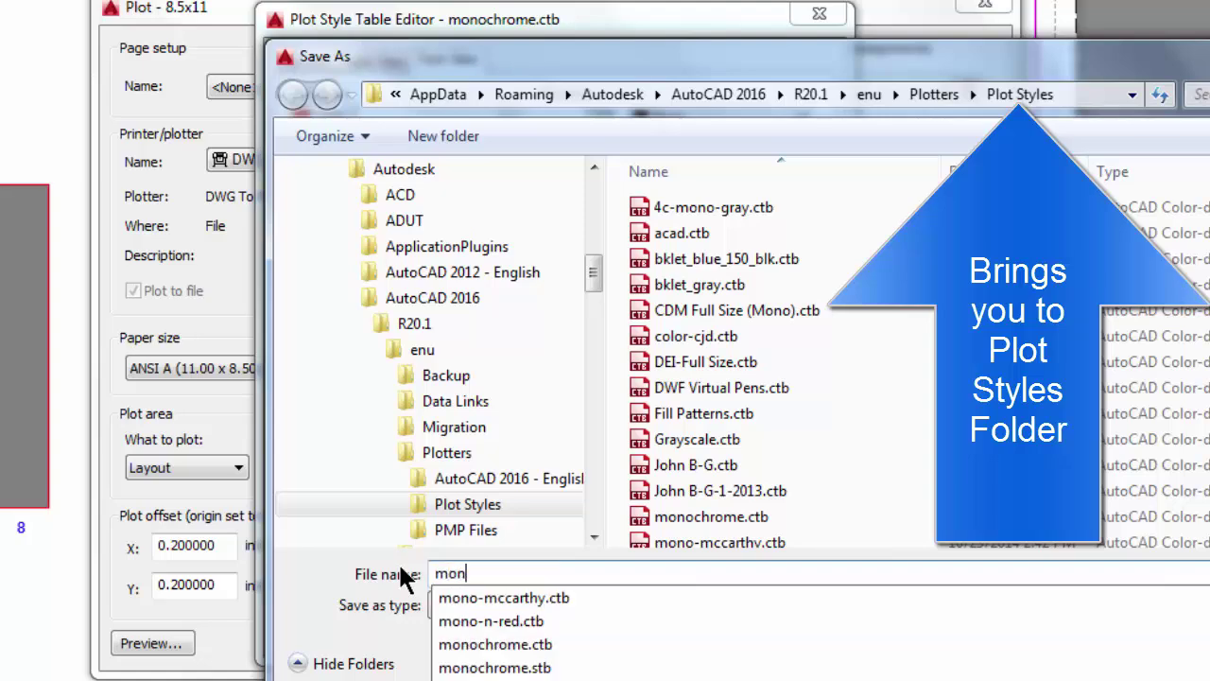
type("o-")
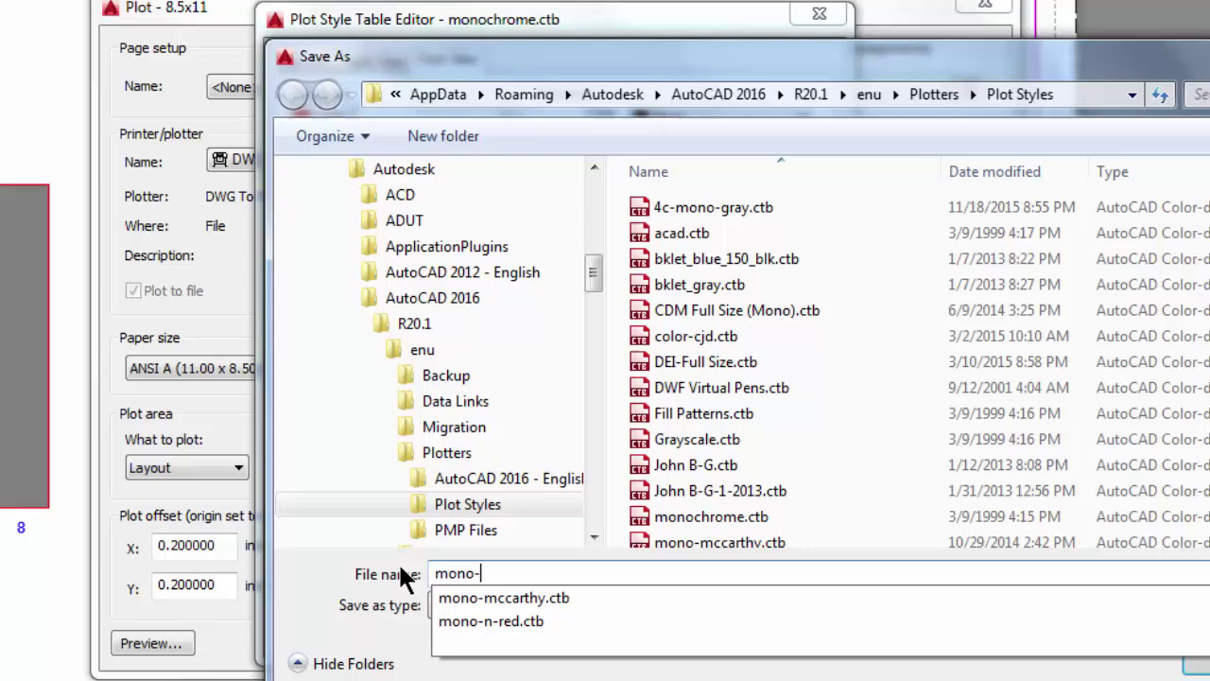
type("gray")
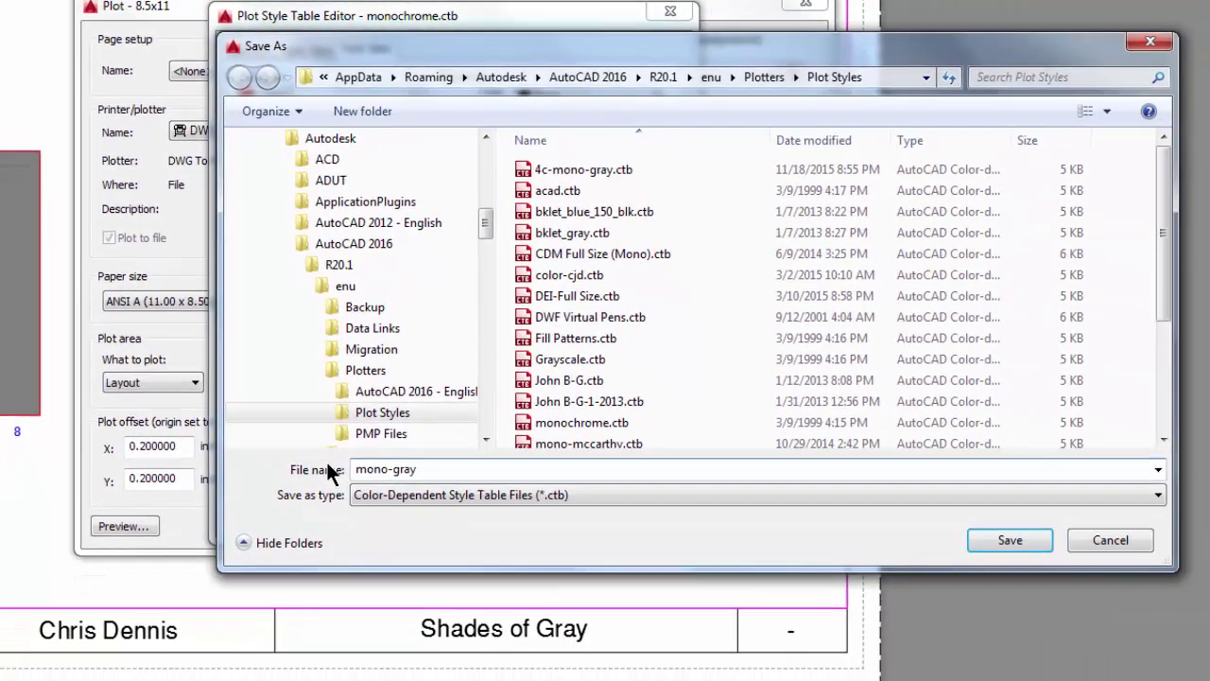
type("-file")
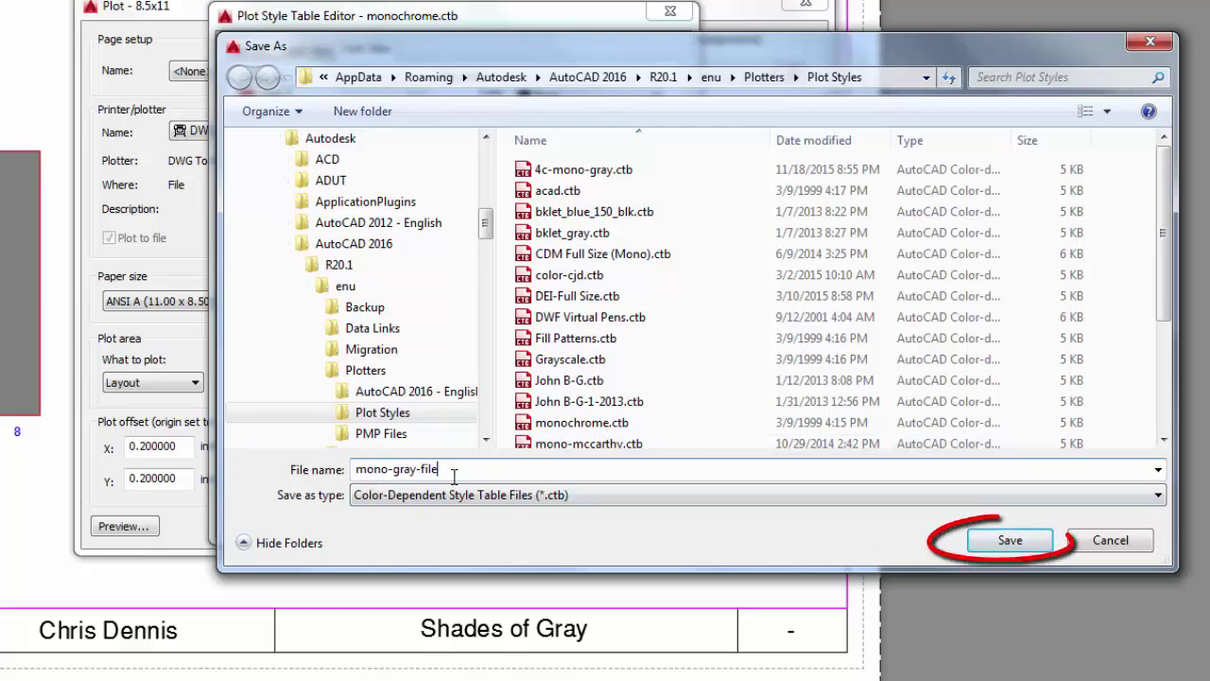
left_click(995, 539)
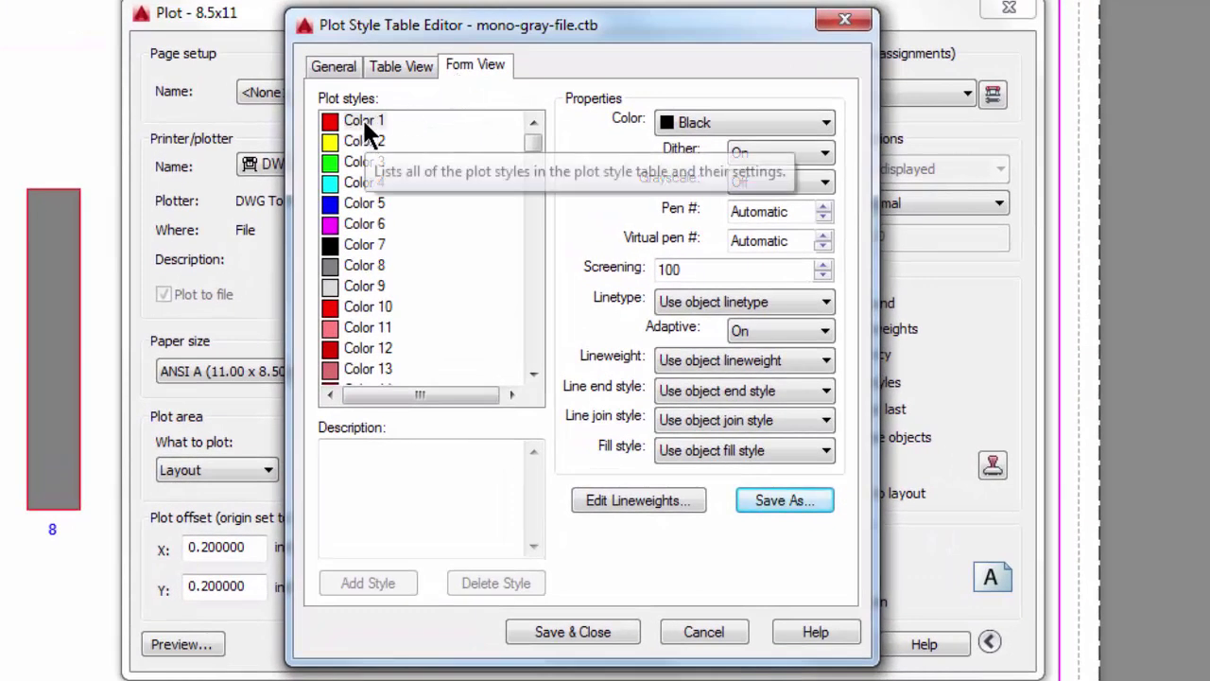
left_click(358, 144)
left_click(355, 161)
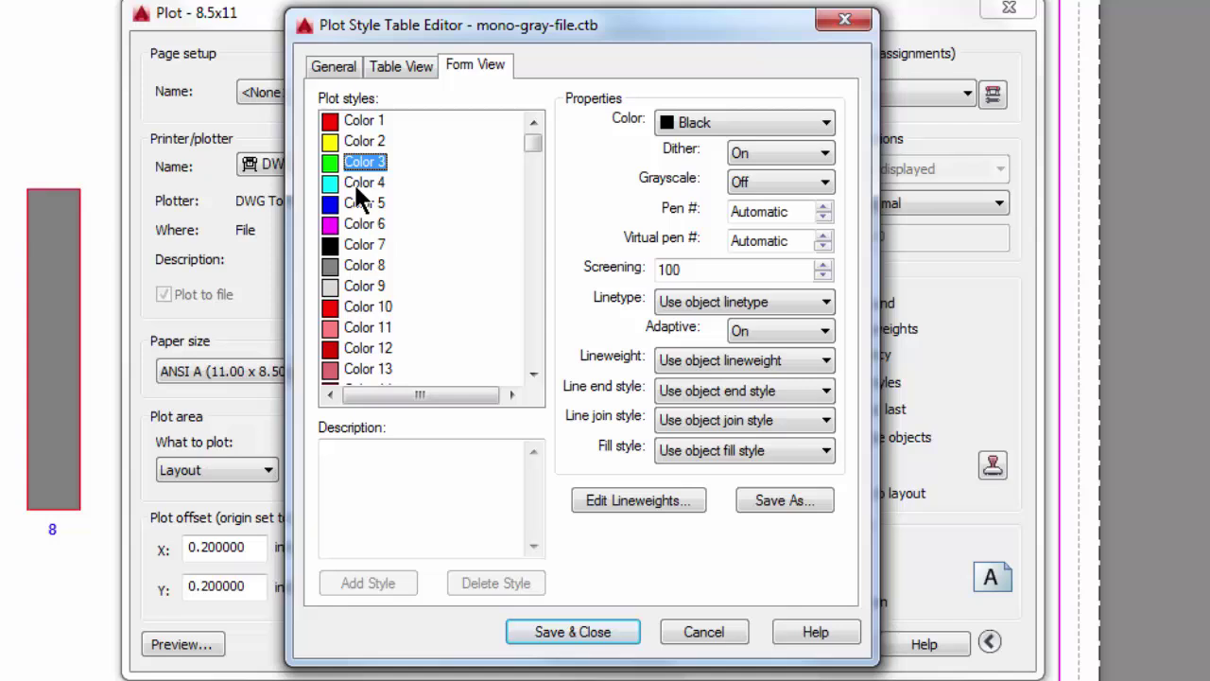
left_click(356, 204)
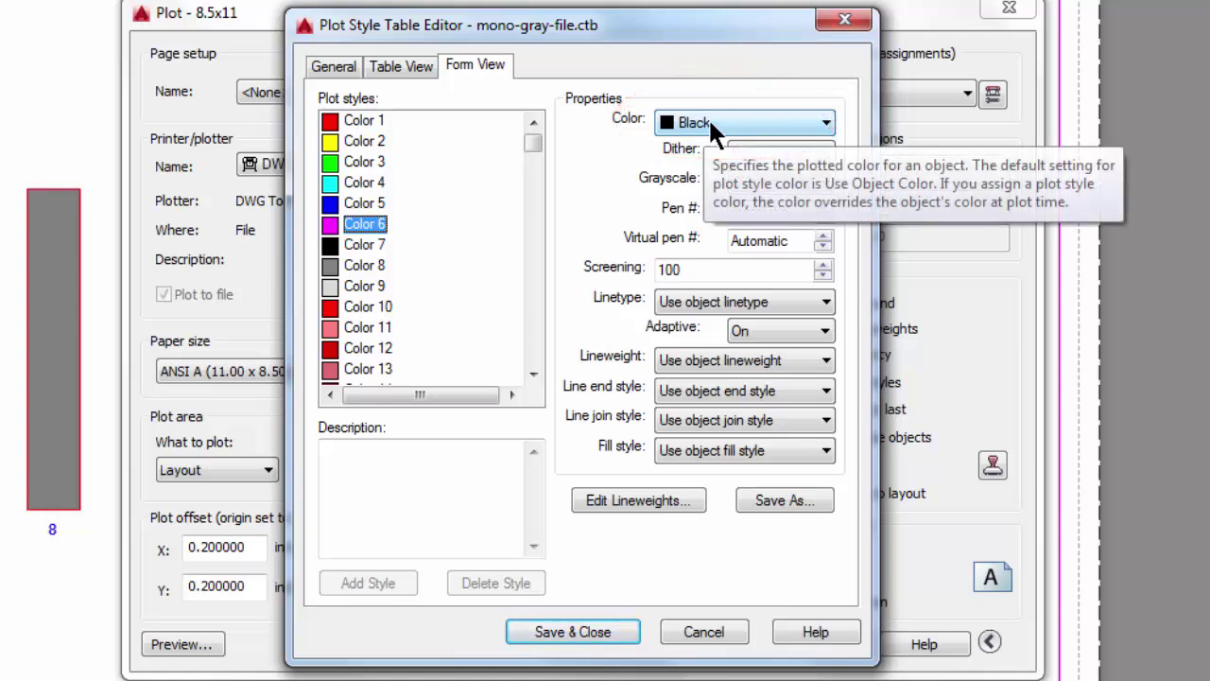
left_click(360, 123)
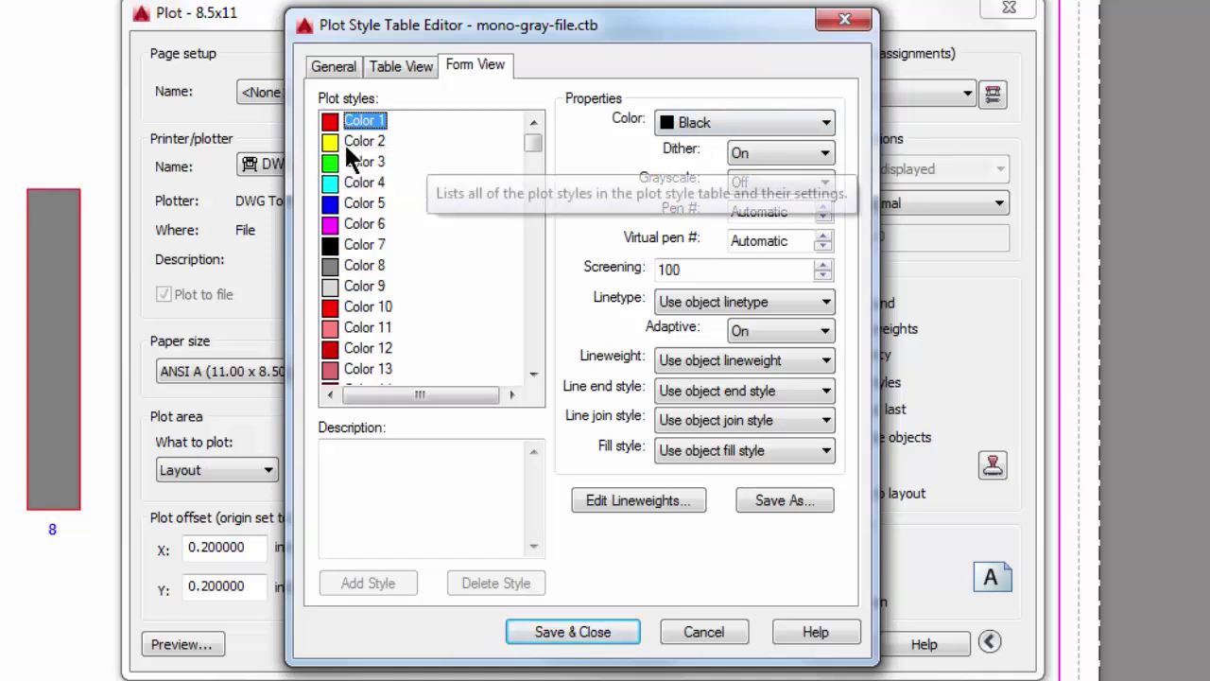
left_click(347, 142)
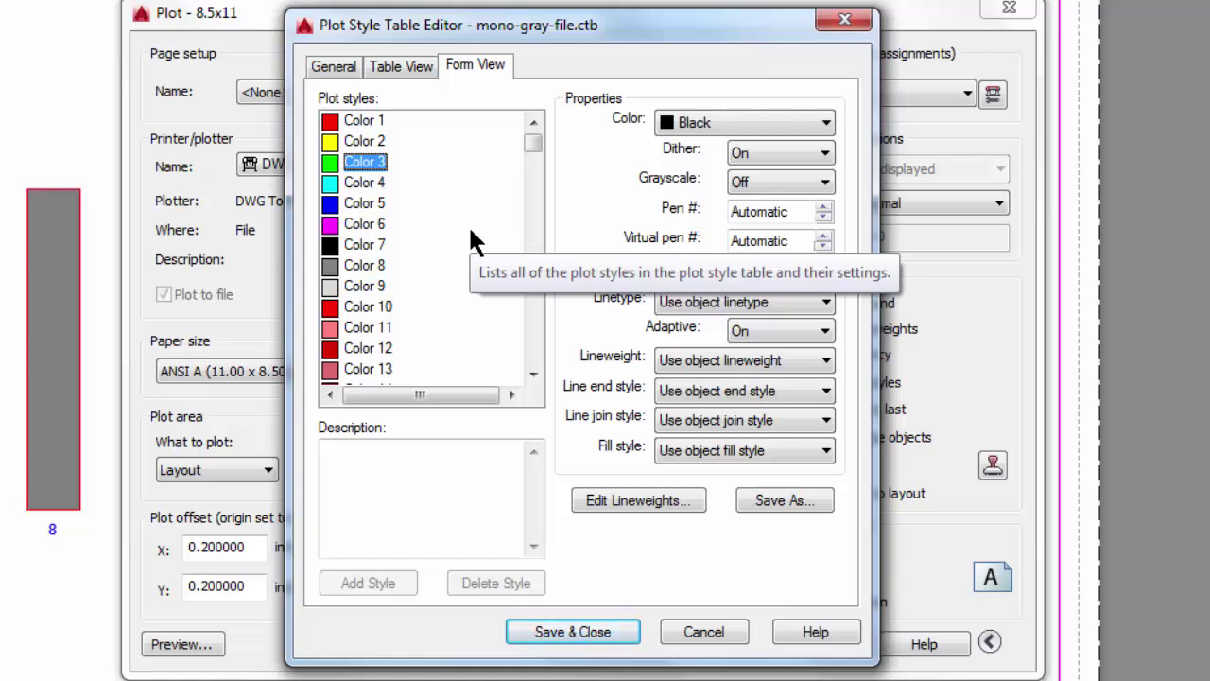
Step: Set the Color 8 plot style's output colour to index color 8
left_click(349, 243)
left_click(365, 267)
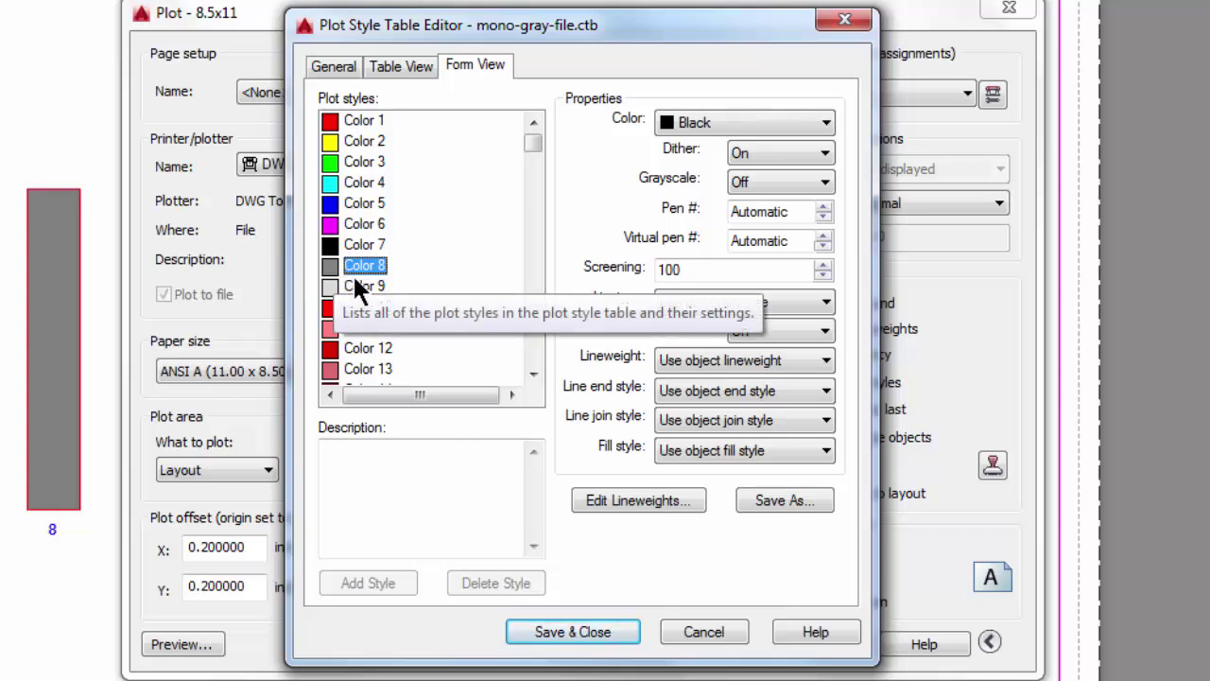
left_click(799, 123)
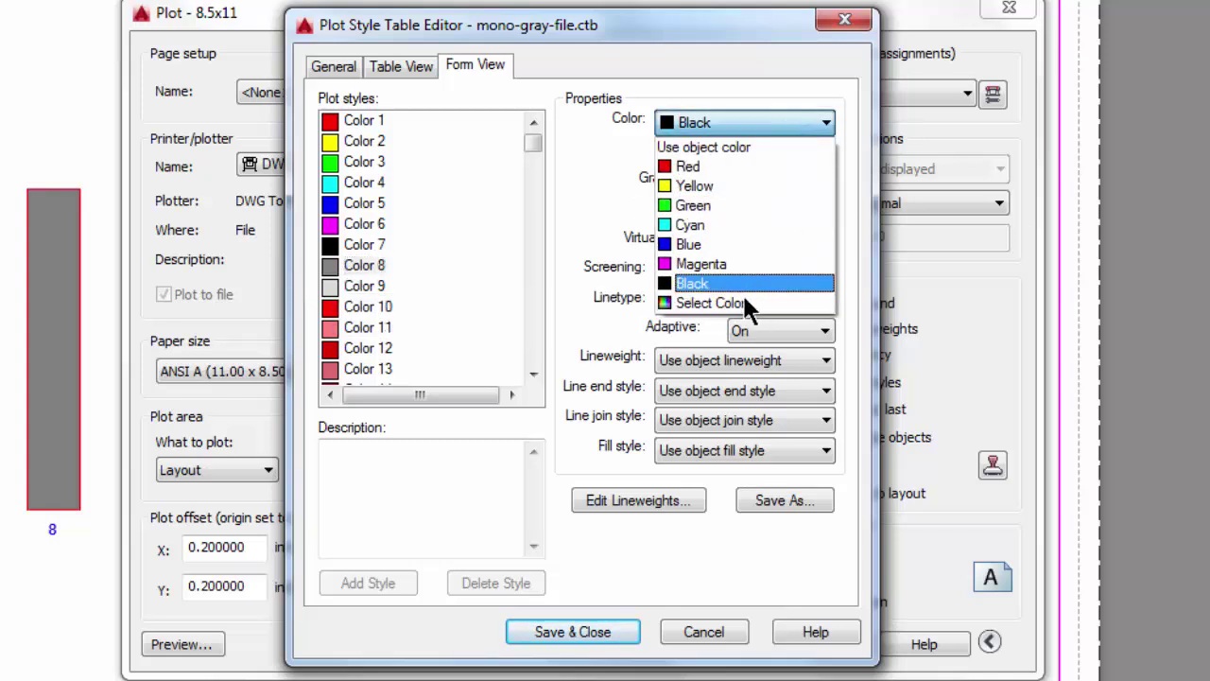
left_click(743, 299)
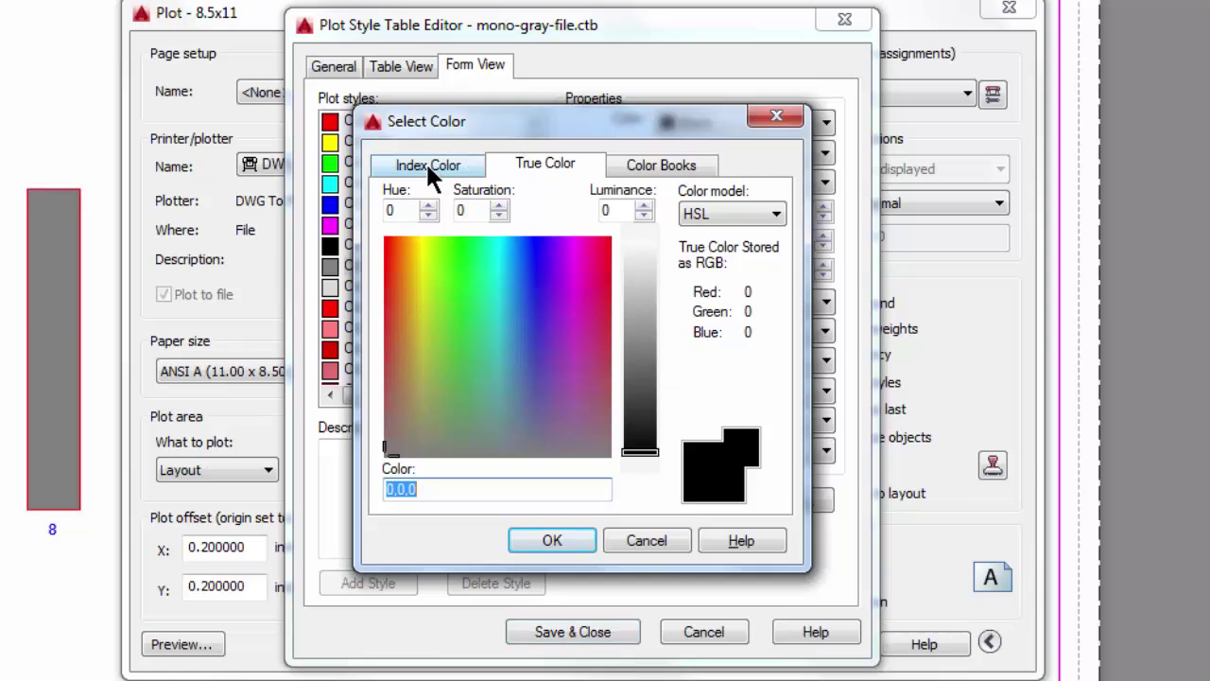
left_click(429, 166)
left_click(547, 404)
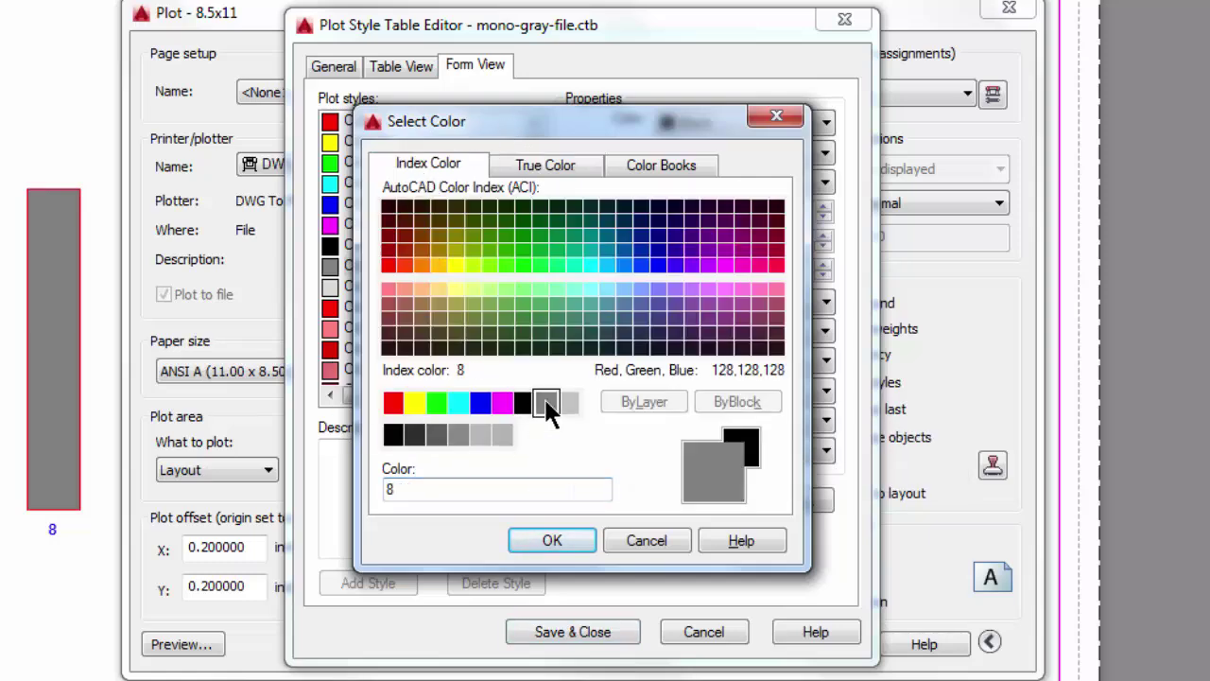
left_click(552, 539)
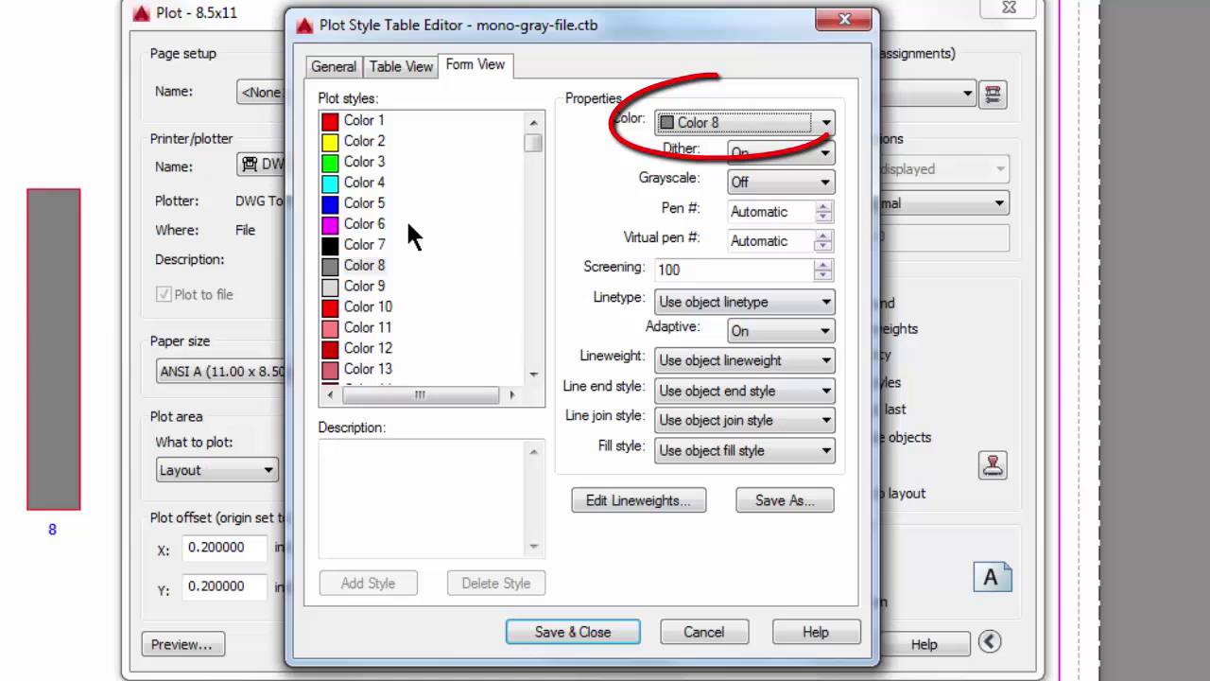
Step: Set the Color 9 plot style's output colour to index color 9
left_click(364, 284)
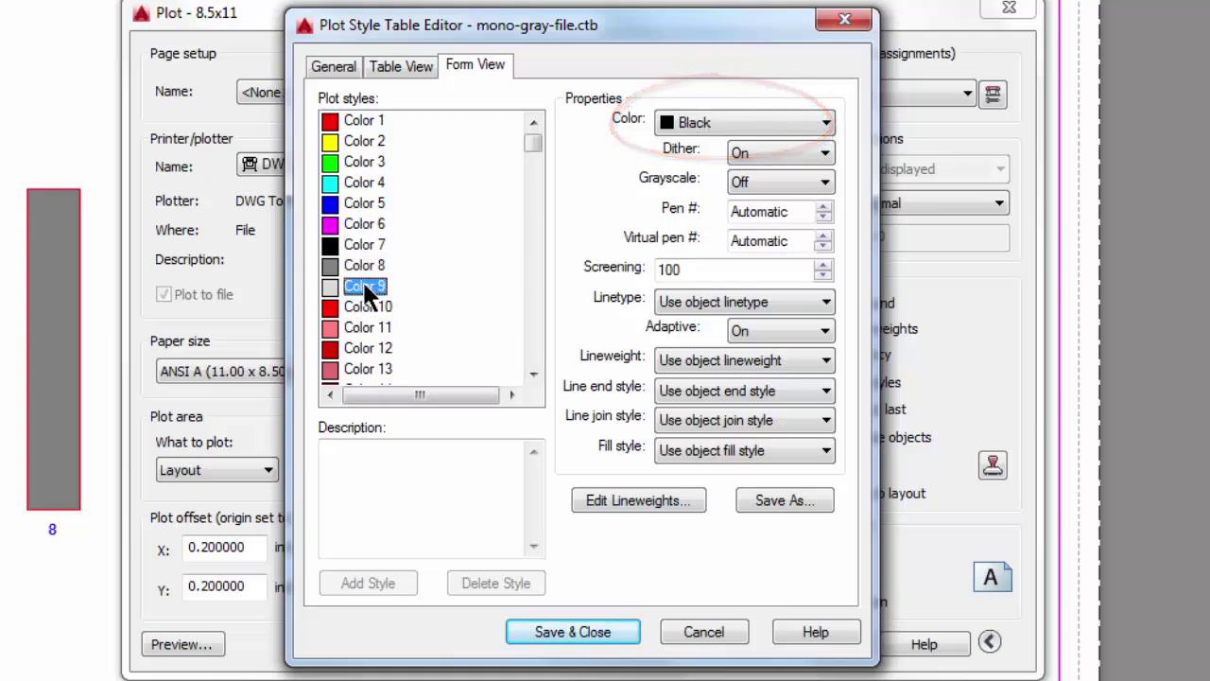
left_click(719, 121)
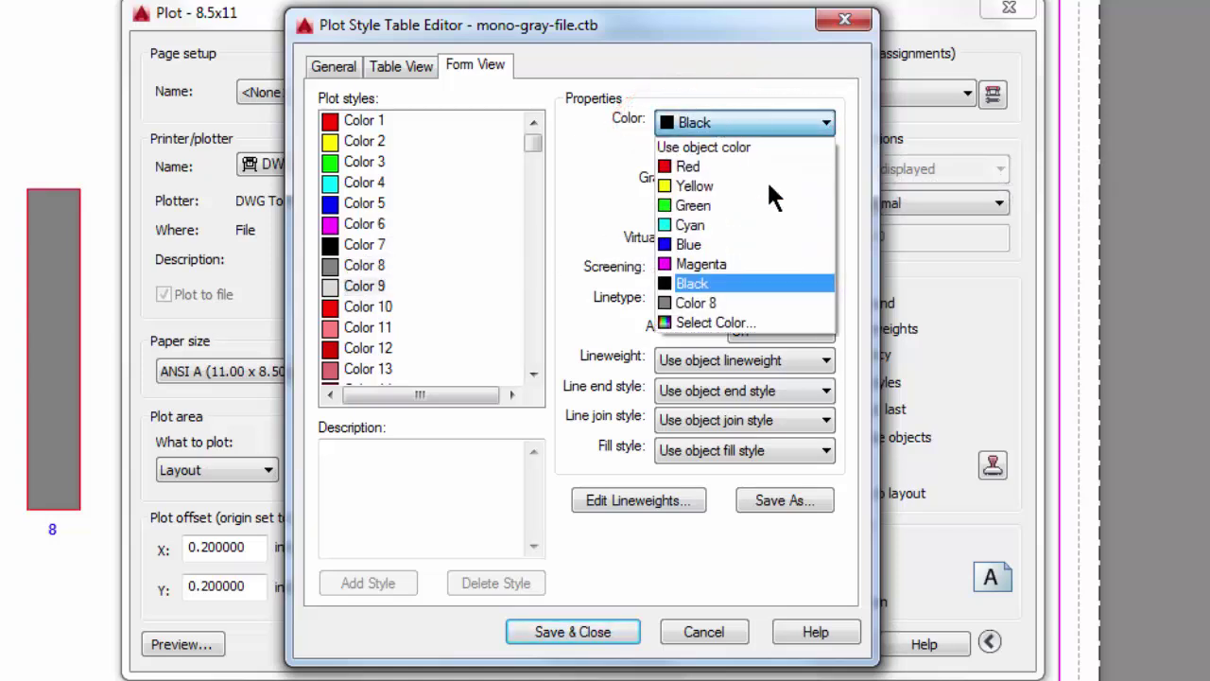
left_click(717, 322)
left_click(428, 165)
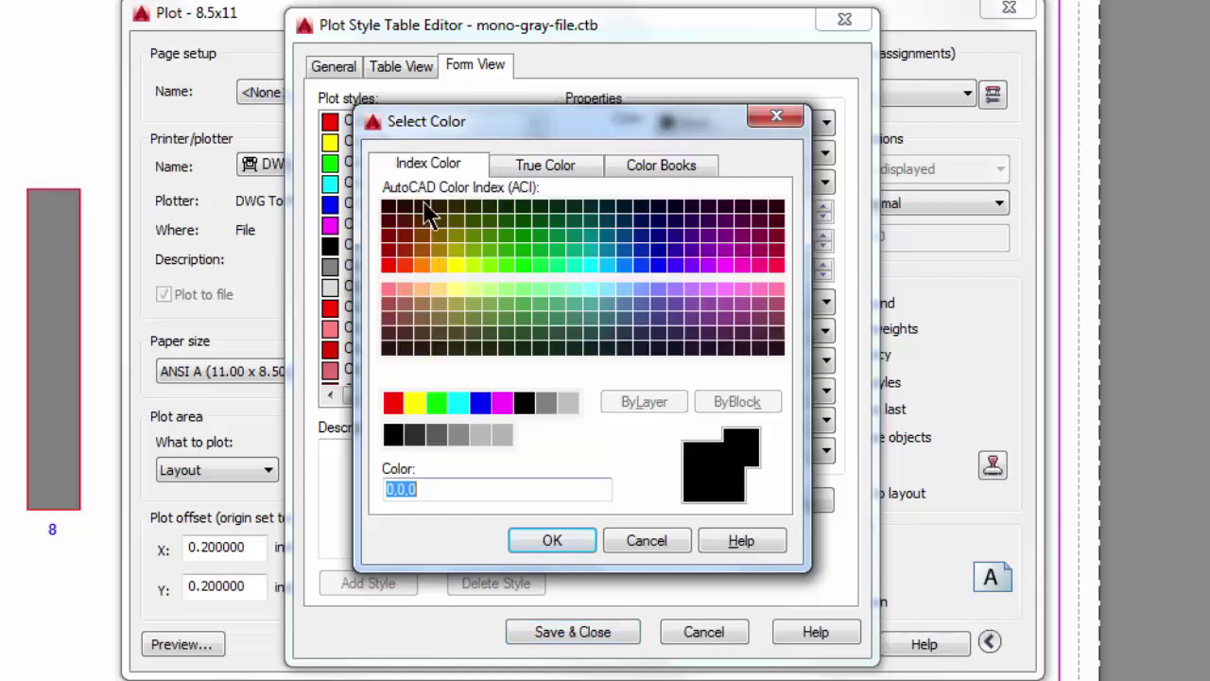
left_click(567, 402)
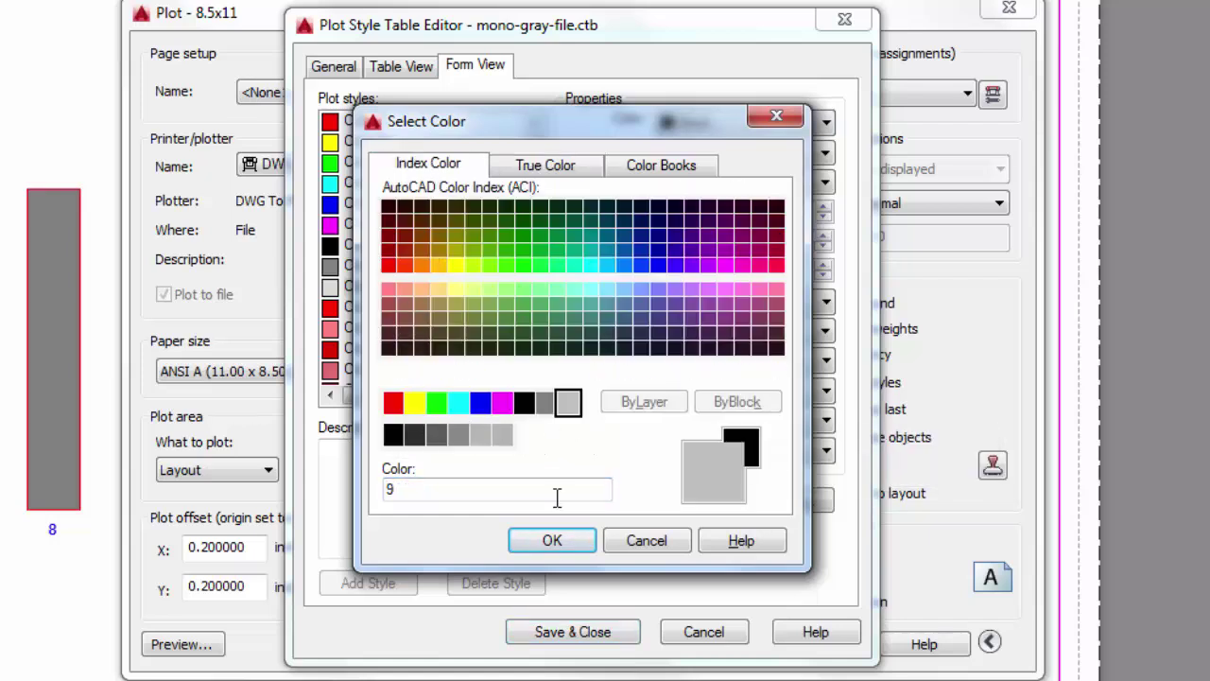
left_click(551, 541)
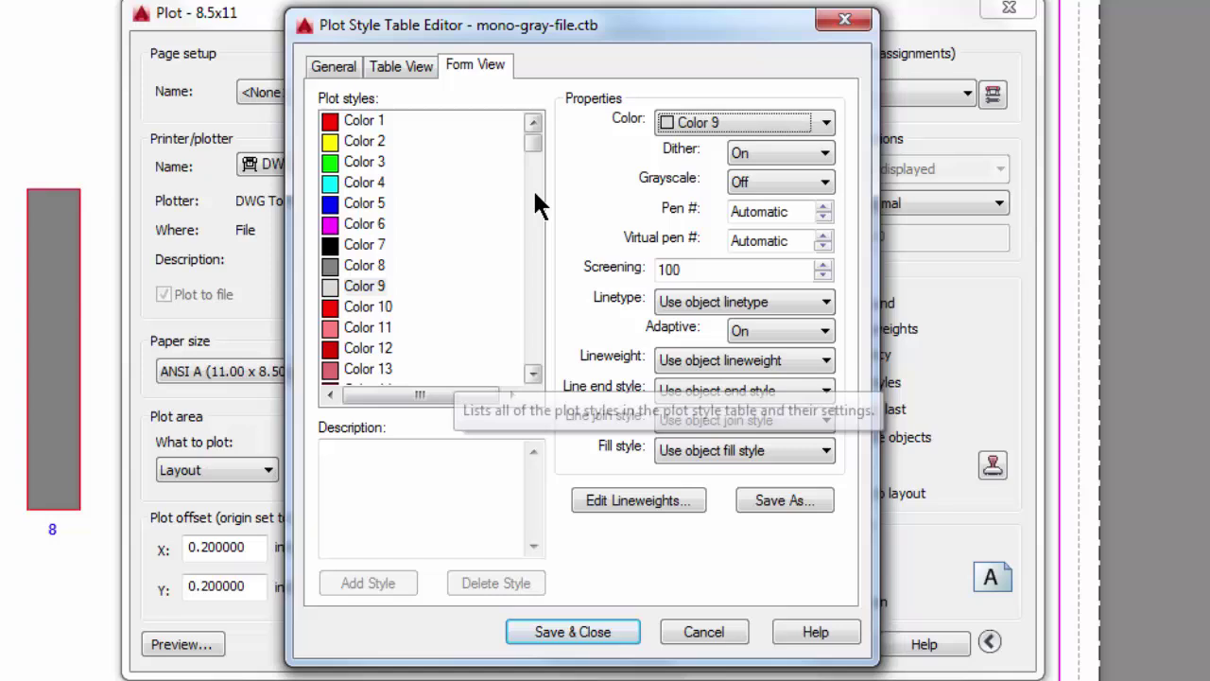
Step: Set the Color 250 plot style's output colour to index color 250
left_click_drag(532, 146, 522, 359)
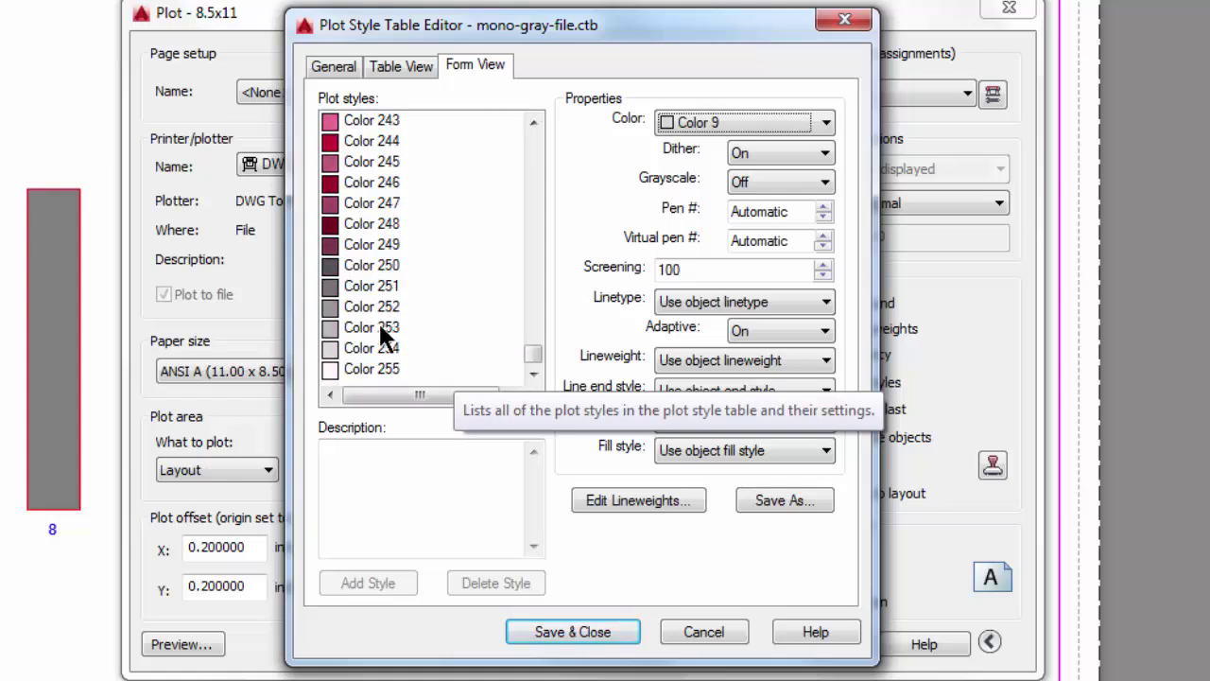
left_click(368, 266)
left_click(719, 123)
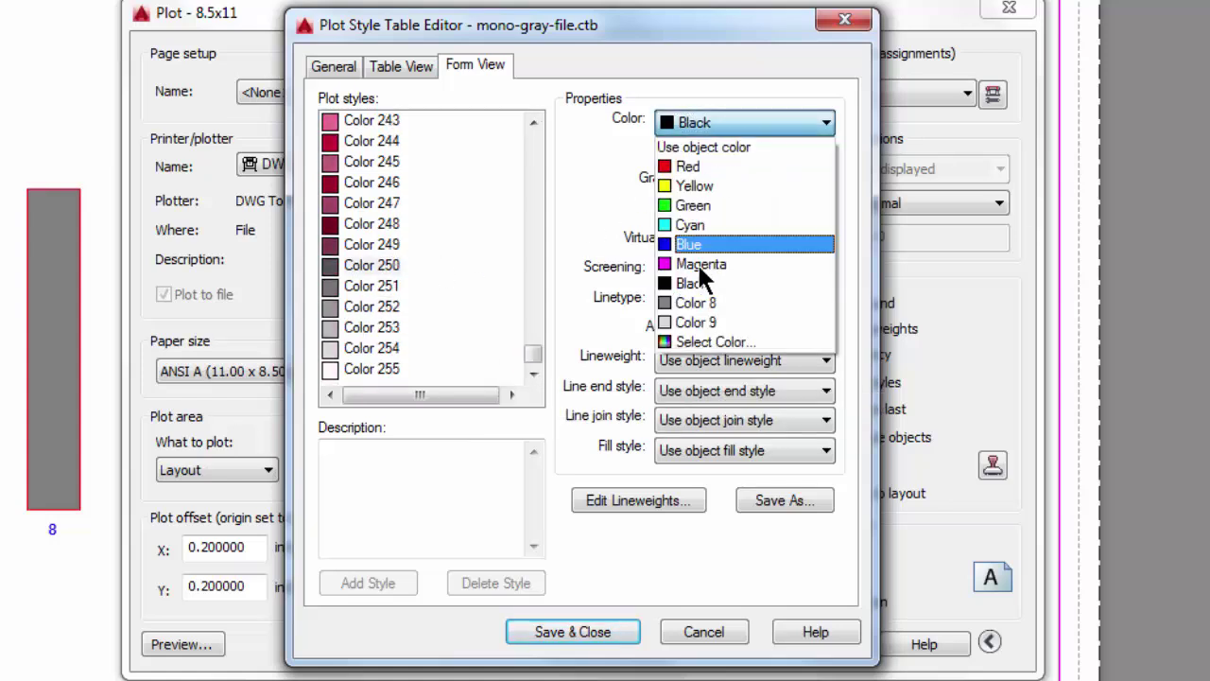
left_click(702, 342)
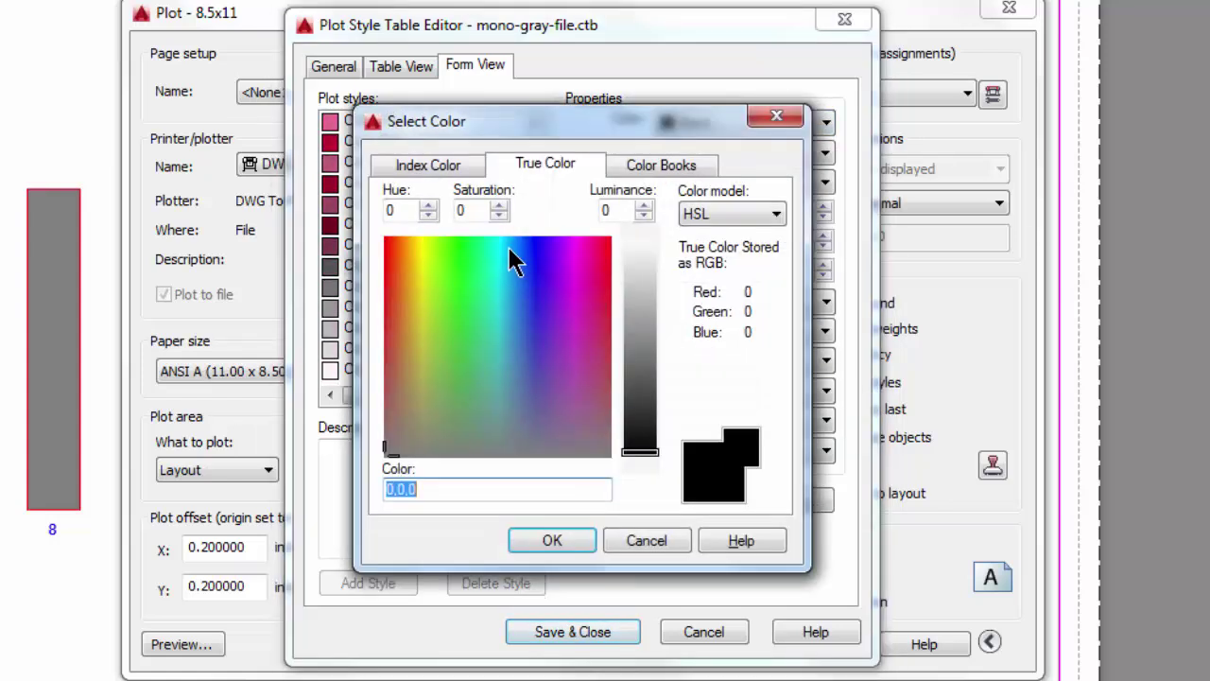
left_click(441, 165)
left_click(408, 484)
double_click(408, 484)
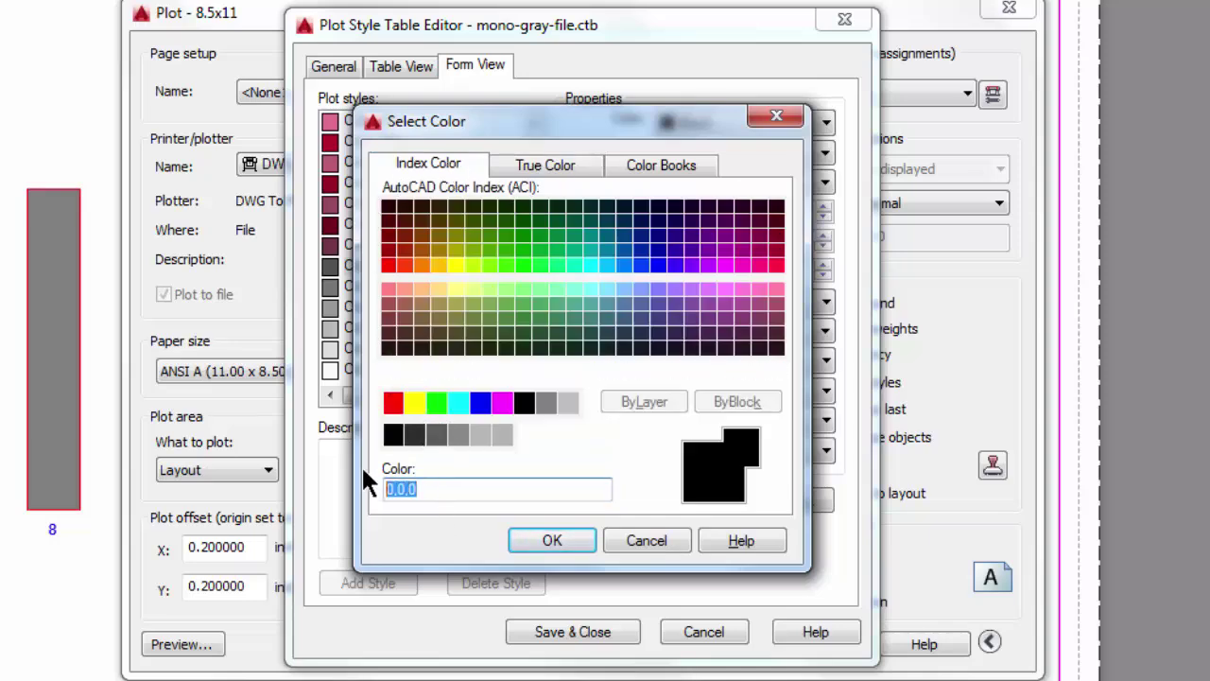
type("250")
key("Return")
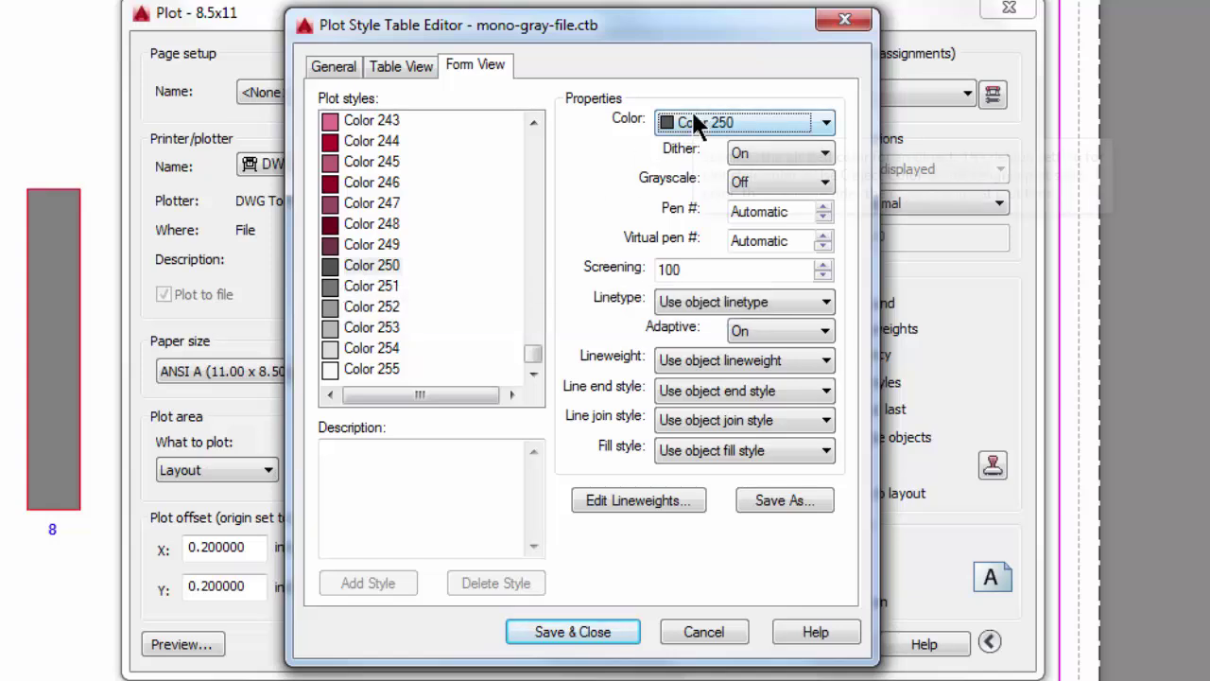
Step: Set the next gray plot style's output colour to index color 255
left_click(372, 285)
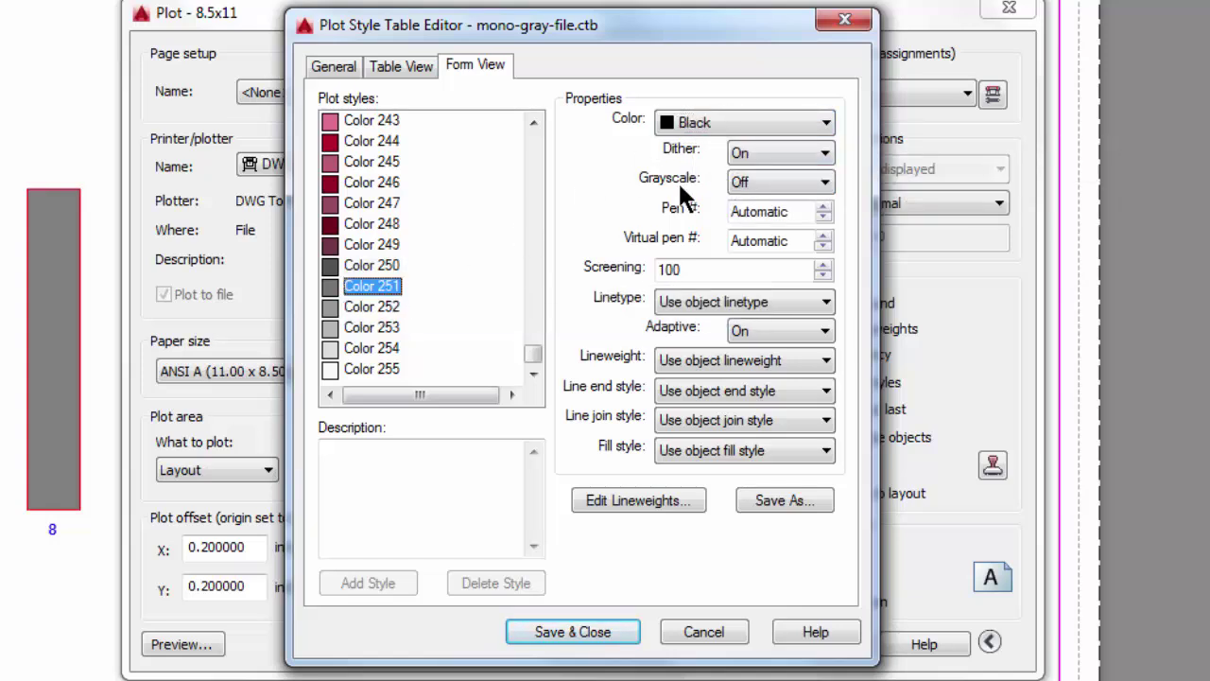
left_click(378, 307)
left_click(826, 121)
left_click(777, 441)
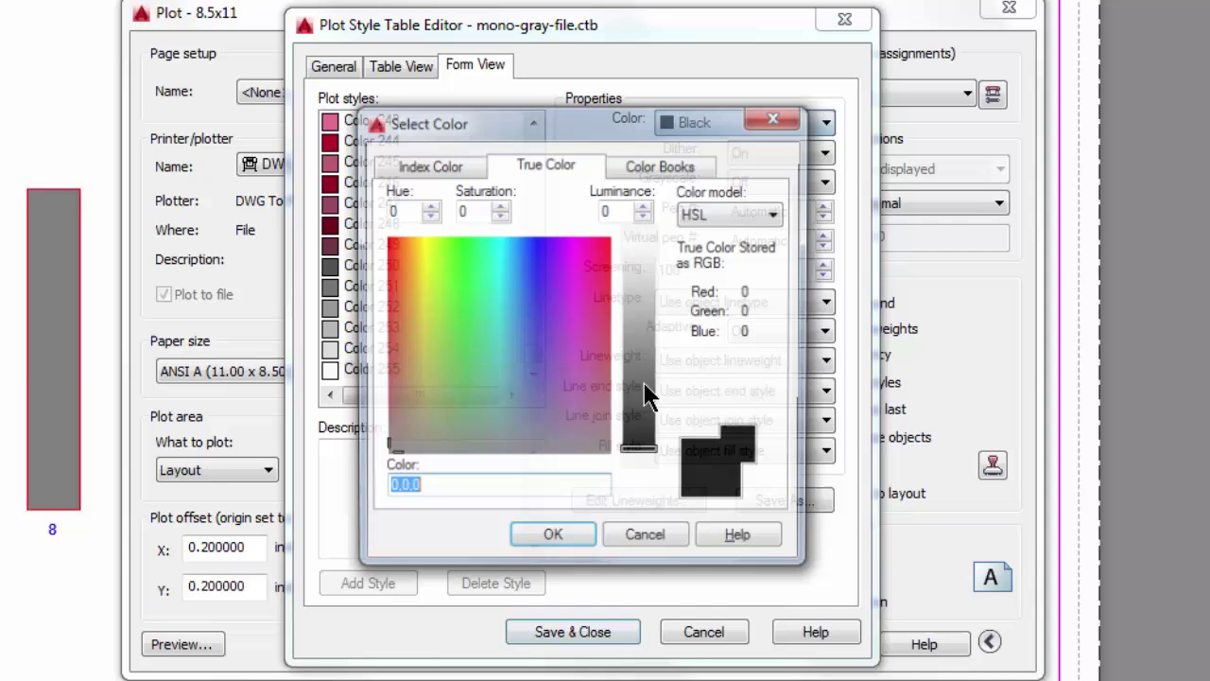
left_click(450, 167)
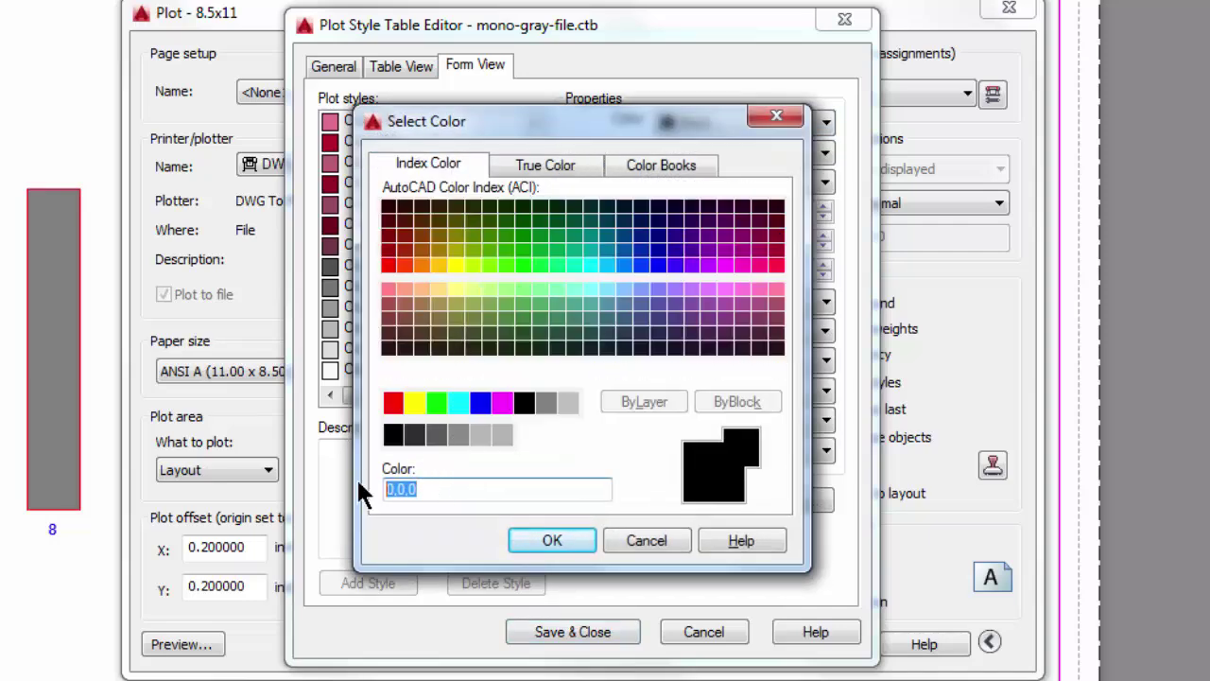
type("255")
key("Return")
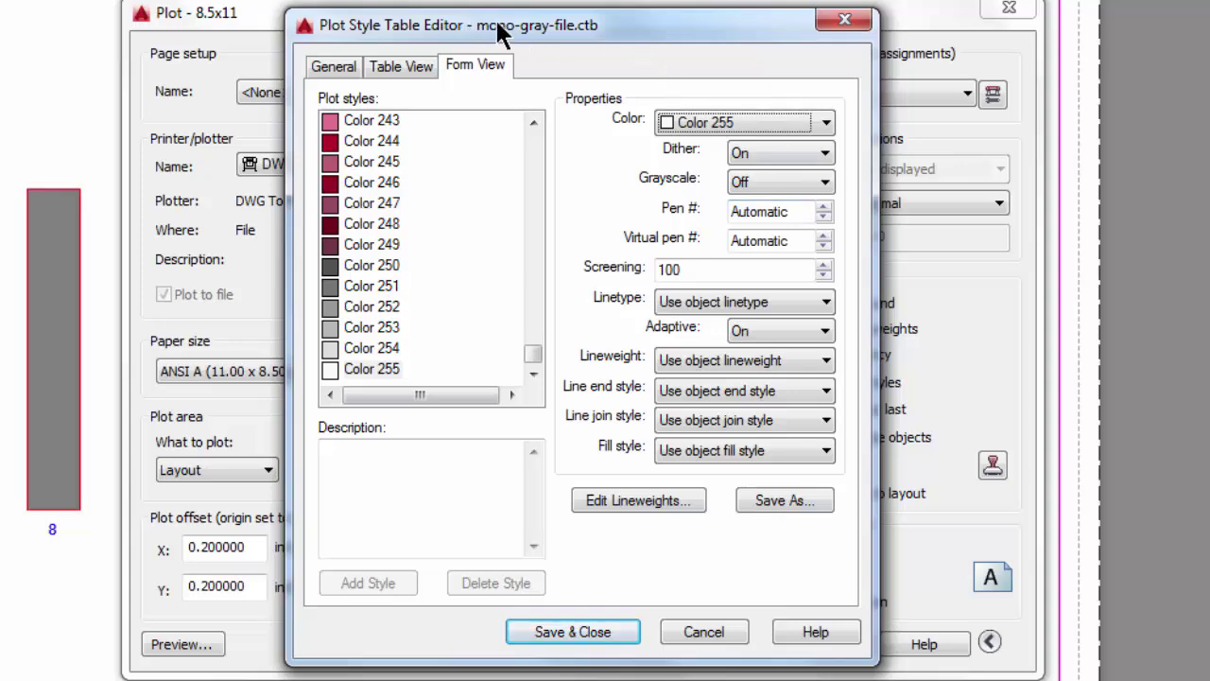
Step: Save and close the table, select mono-gray-file.ctb, and preview the gray bars
left_click(594, 634)
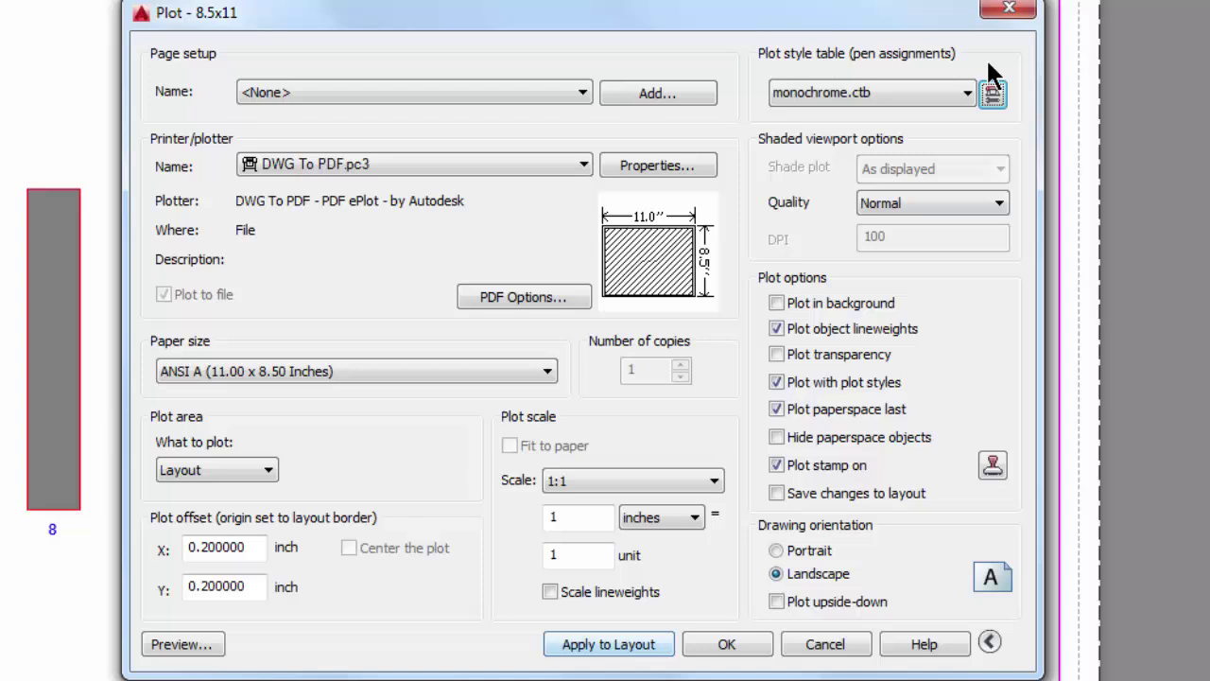
left_click(958, 93)
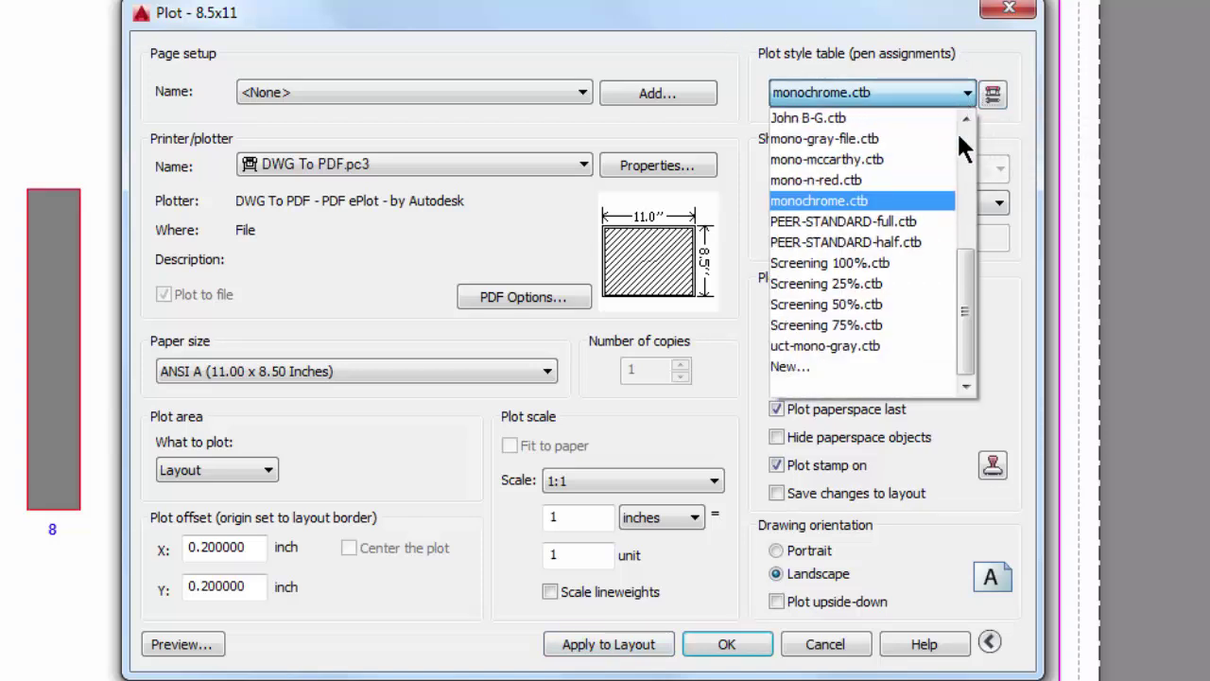
left_click_drag(970, 307, 972, 206)
left_click(812, 304)
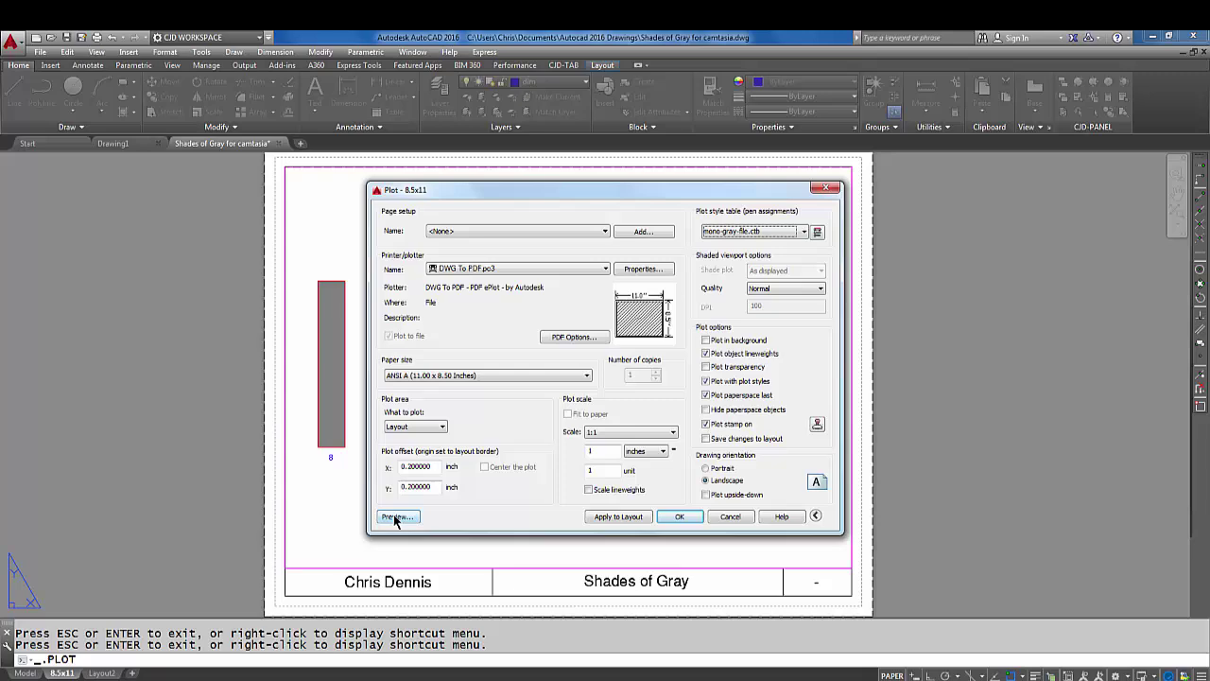
left_click(396, 517)
key("Escape")
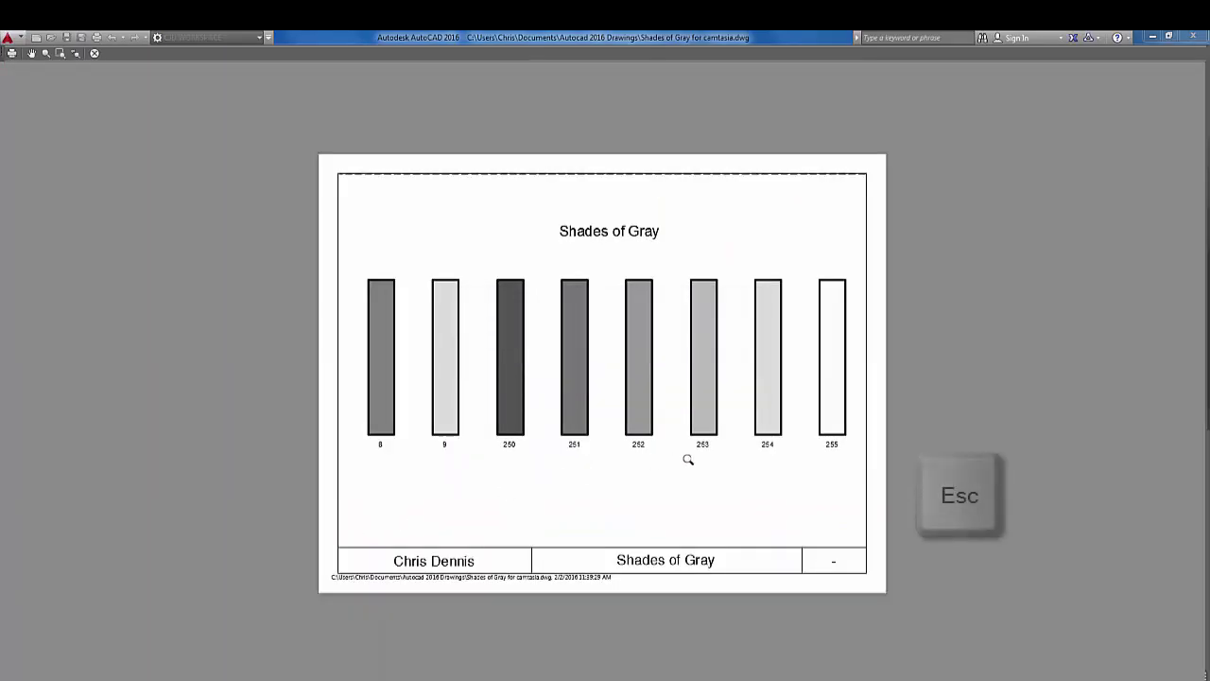
key("Escape")
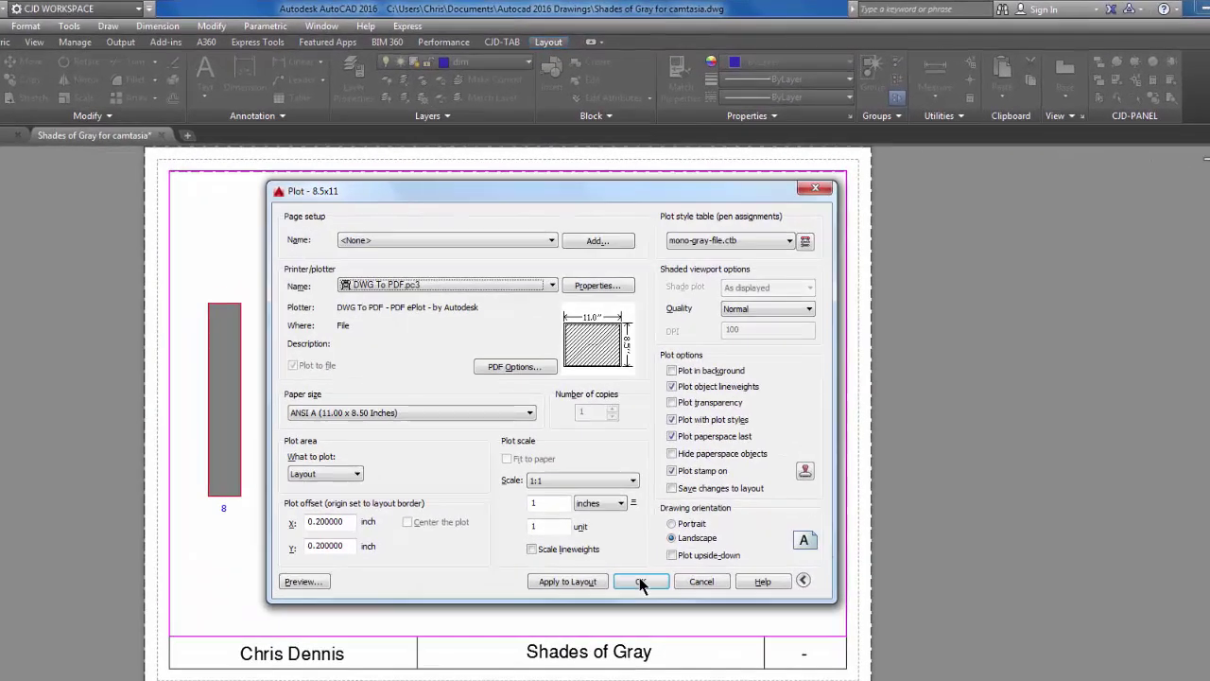
Step: Plot to 'Shades of Gray for camtasia-8.5x11.pdf' in the user's home folder
left_click(656, 555)
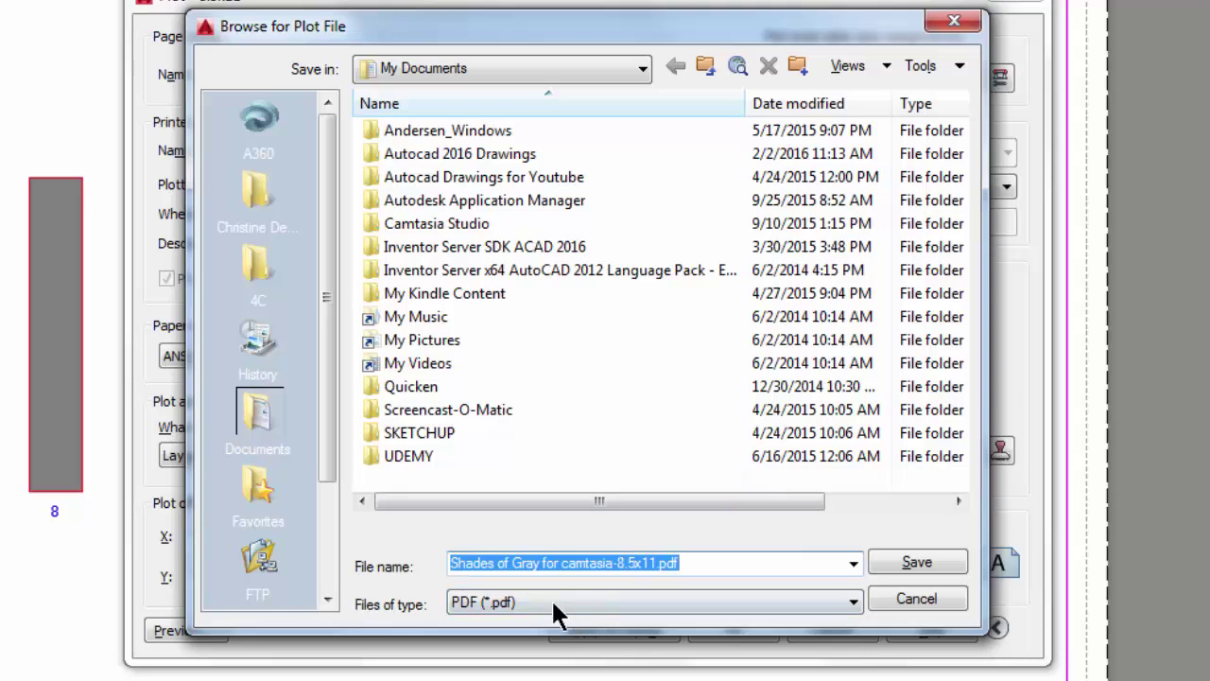
left_click(597, 72)
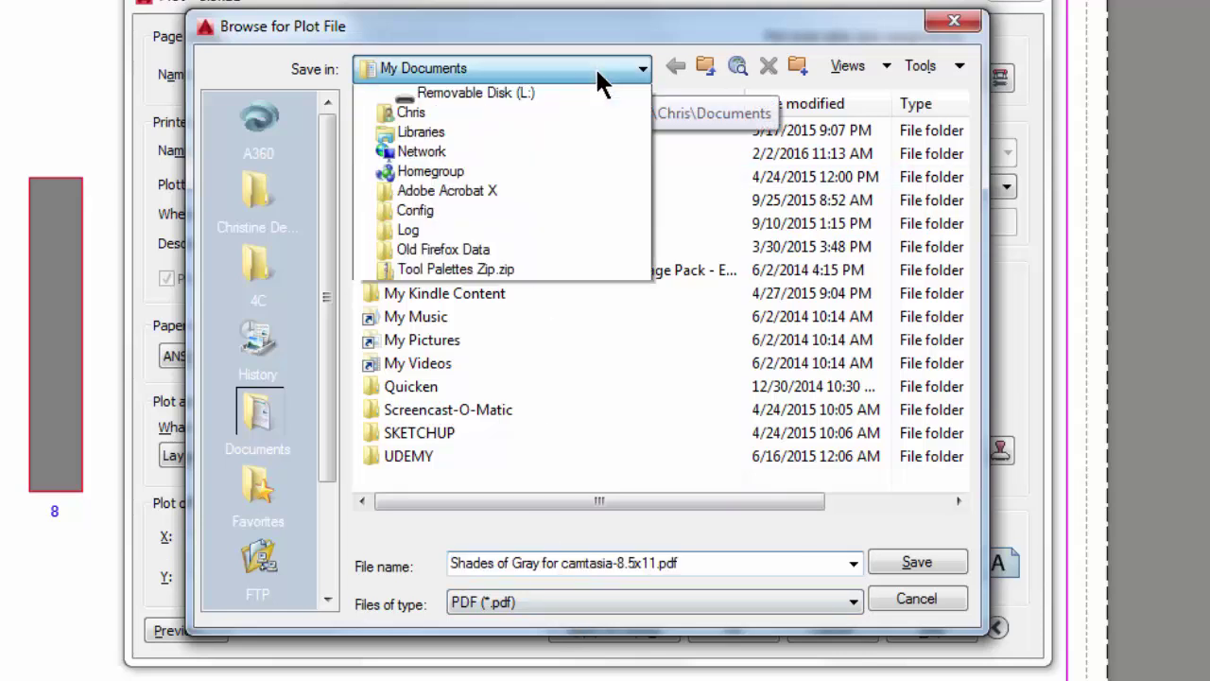
left_click(498, 173)
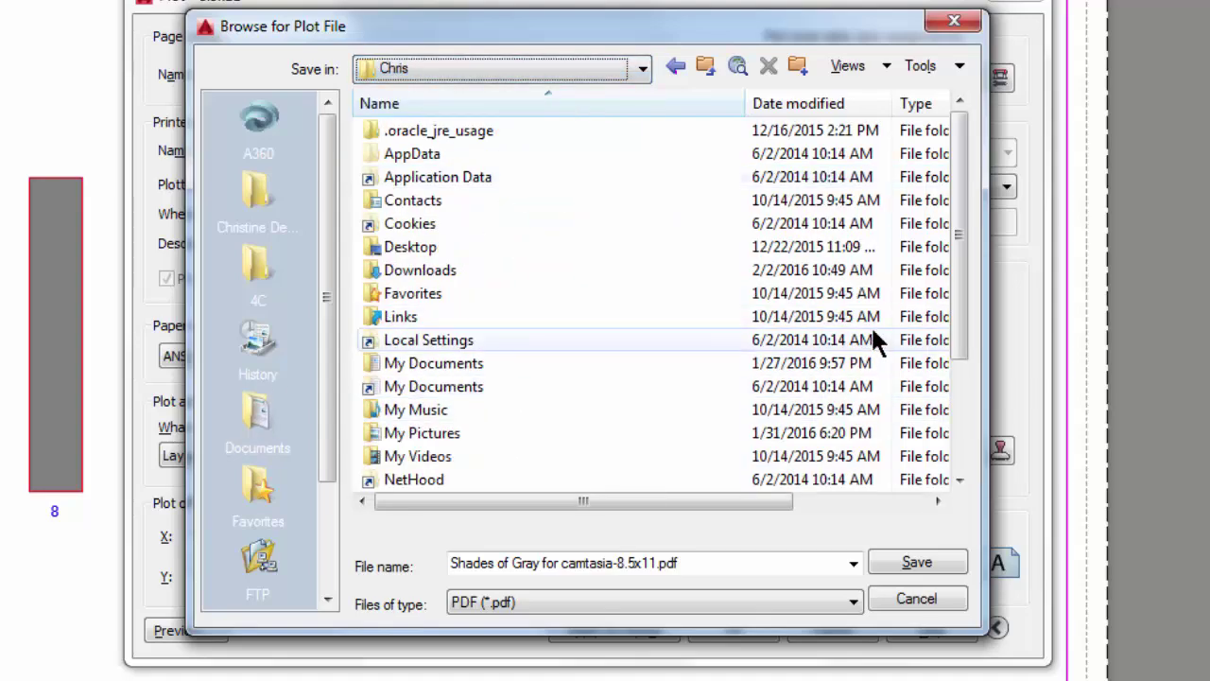
scroll(956, 317, "down", 3)
left_click(703, 567)
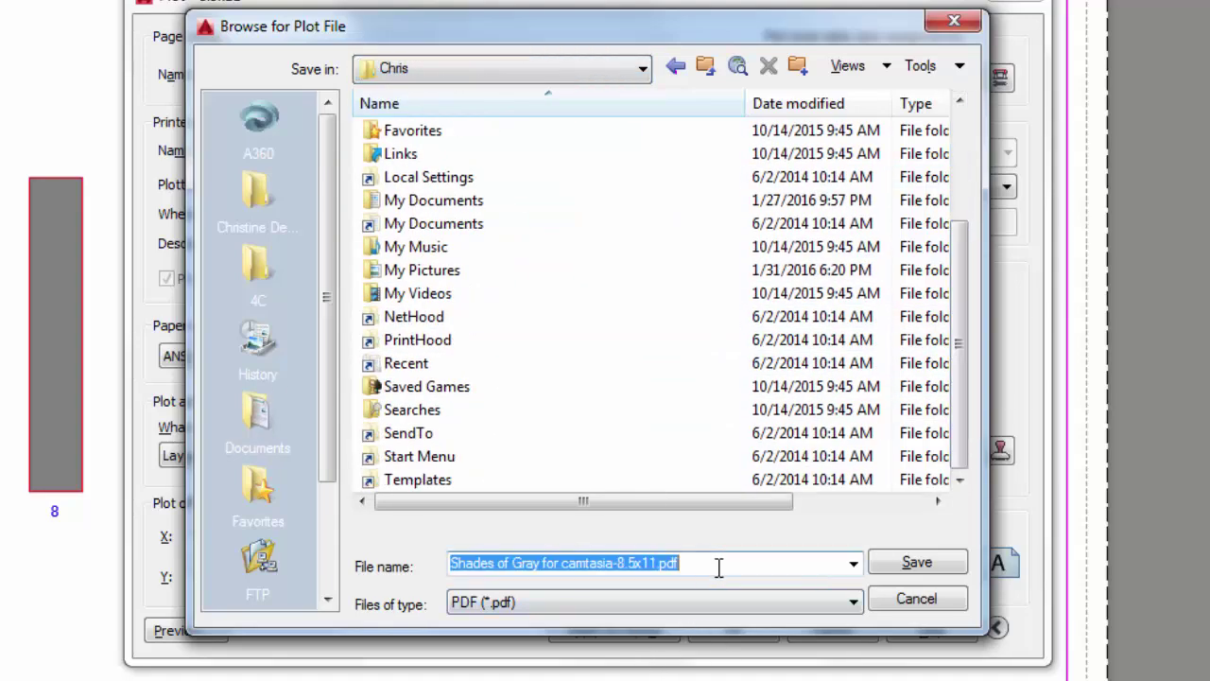
left_click(894, 561)
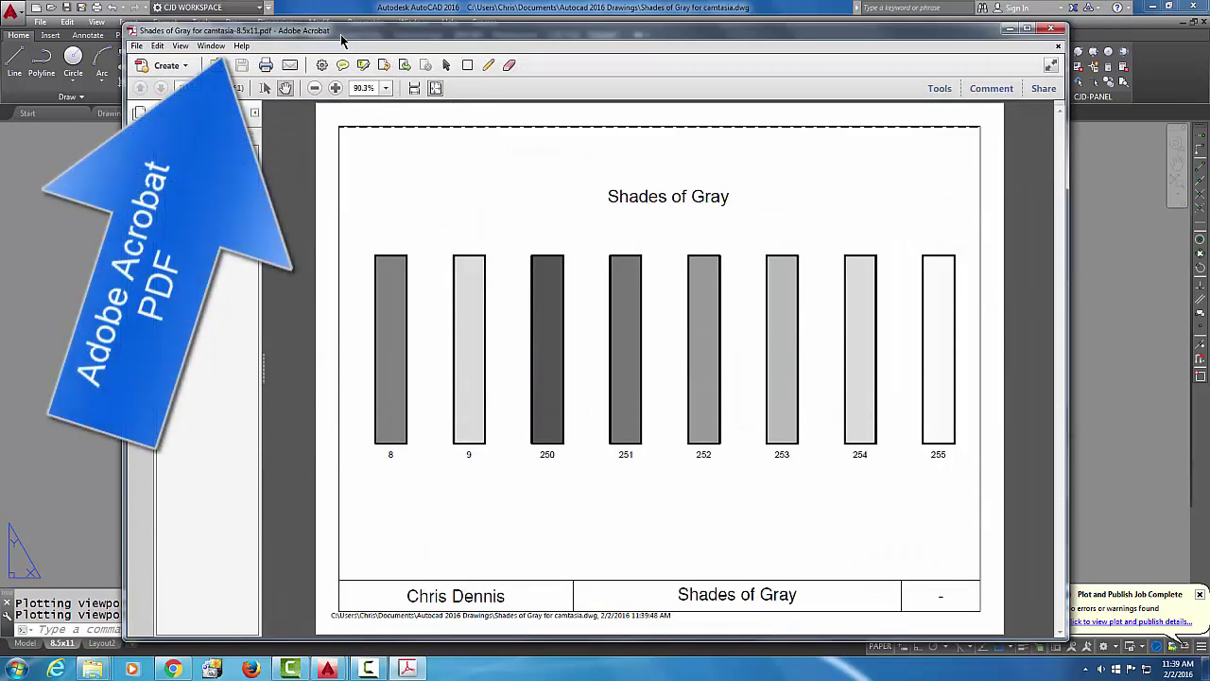
Step: Move the Acrobat window slightly up and left to inspect the gray bars
left_click_drag(340, 34, 323, 17)
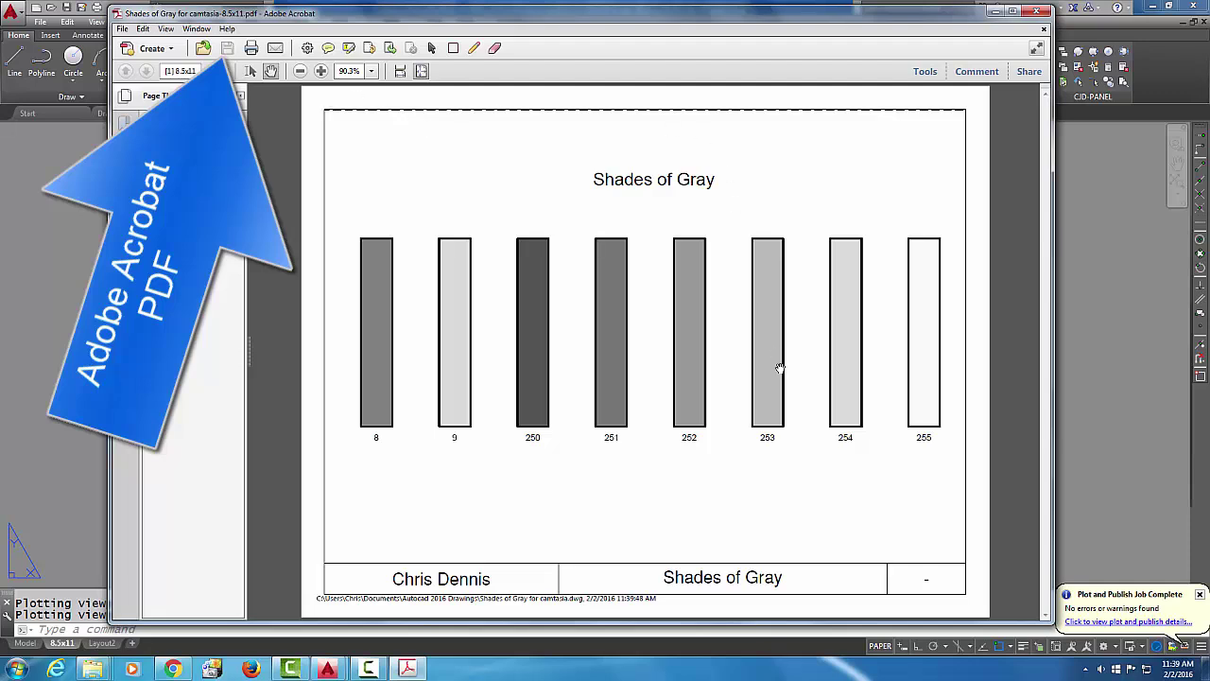